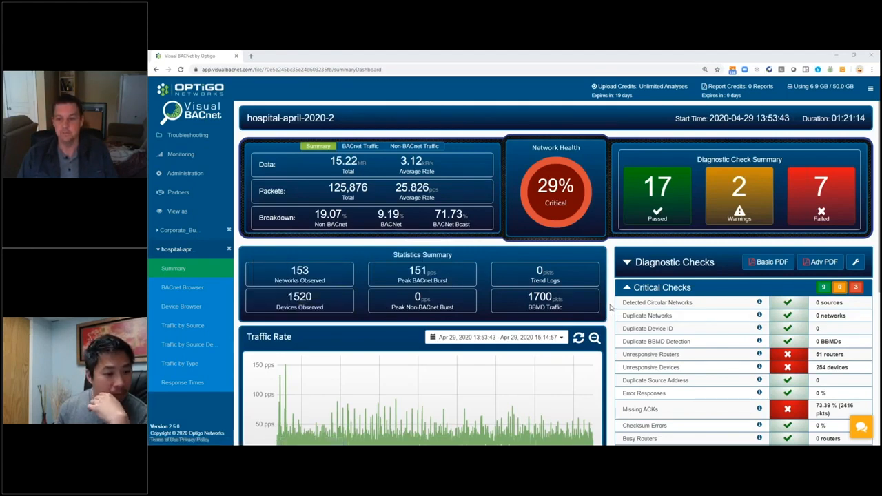
Review the critical and scored diagnostic checks of the hospital-april-2020-2 capture and open the Missing ACKs check
{"action": "scroll", "coordinate": [610, 307], "scroll_direction": "down", "scroll_amount": 2}
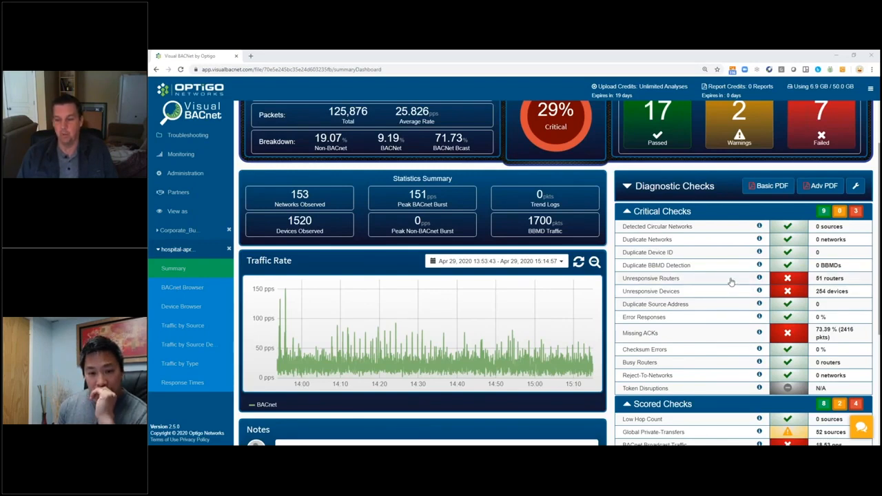
{"action": "scroll", "coordinate": [731, 282], "scroll_direction": "down", "scroll_amount": 1}
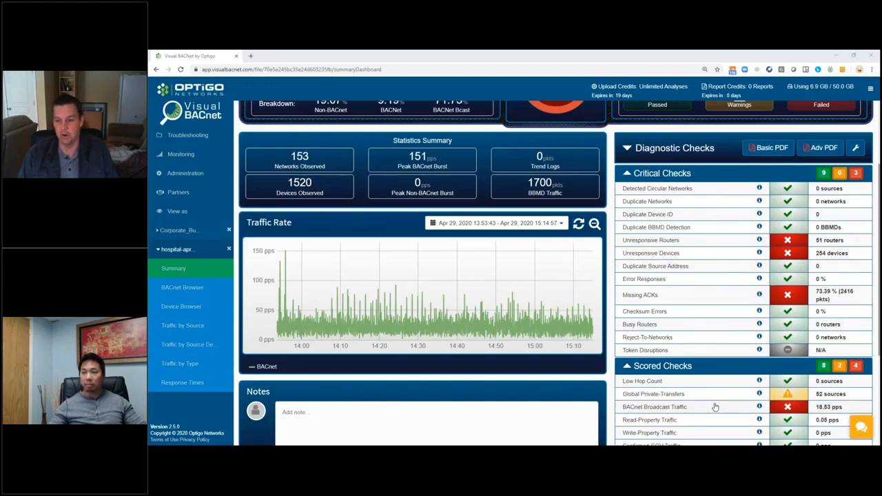
{"action": "scroll", "coordinate": [715, 406], "scroll_direction": "down", "scroll_amount": 3}
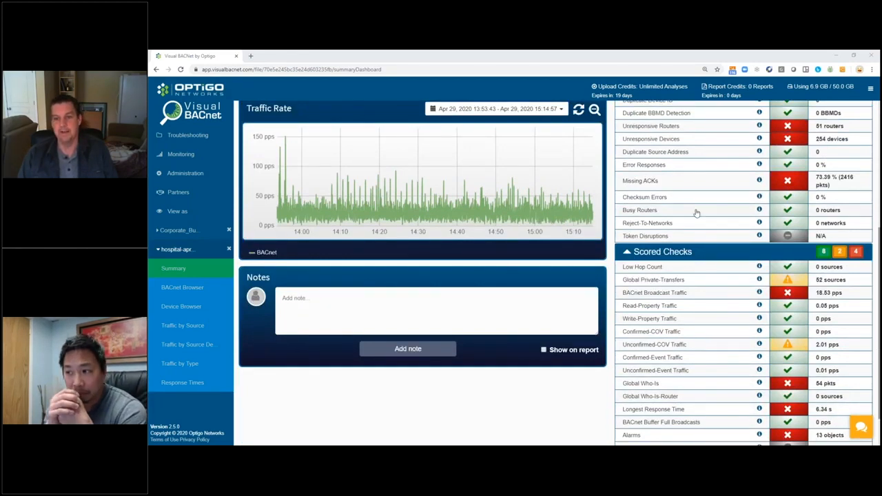
{"action": "left_click", "coordinate": [710, 185]}
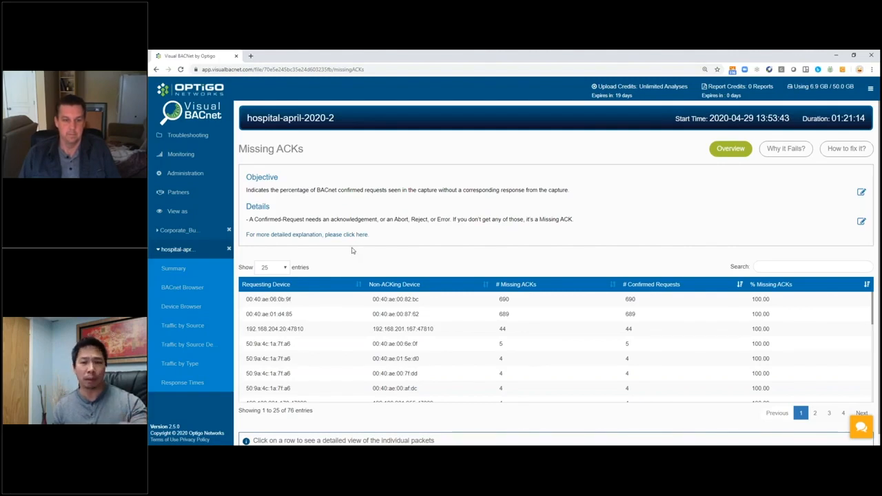
Show the individual packets for requesting device 00:40:ae:06:0b:9f, whose requests to 00:40:ae:00:82:bc lack acknowledgements
{"action": "scroll", "coordinate": [353, 244], "scroll_direction": "down", "scroll_amount": 1}
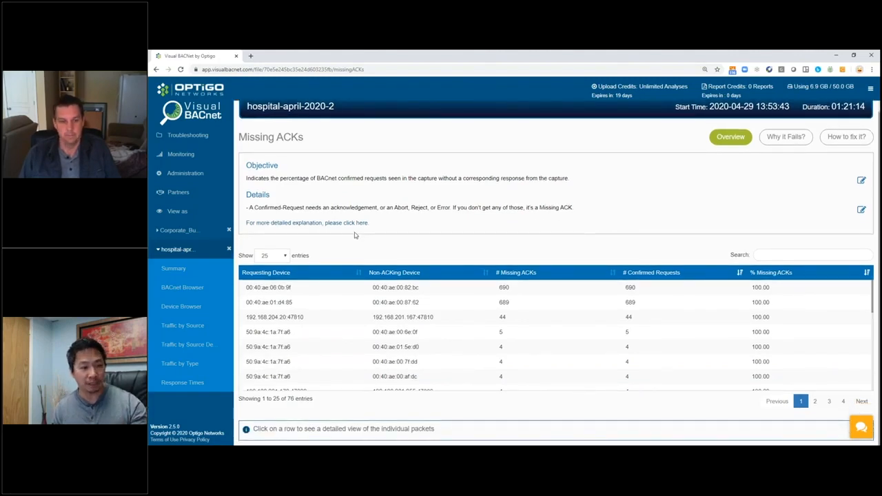
{"action": "left_click", "coordinate": [339, 288]}
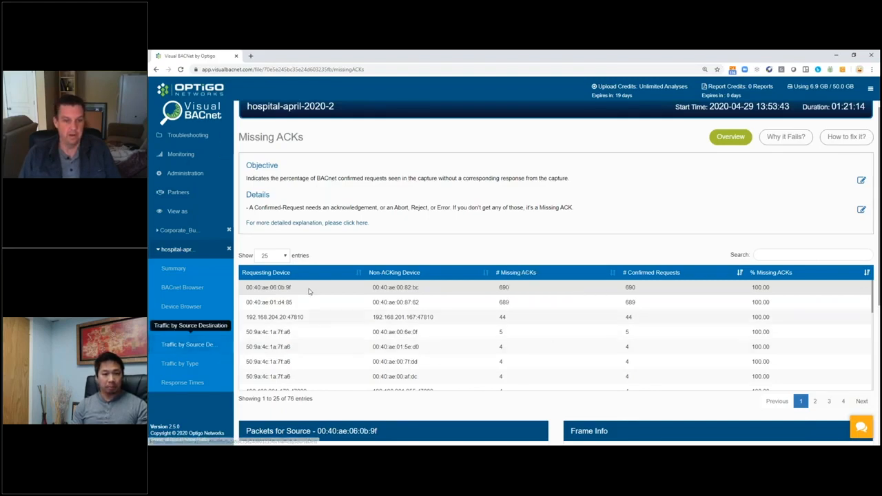
{"action": "mouse_move", "coordinate": [363, 294]}
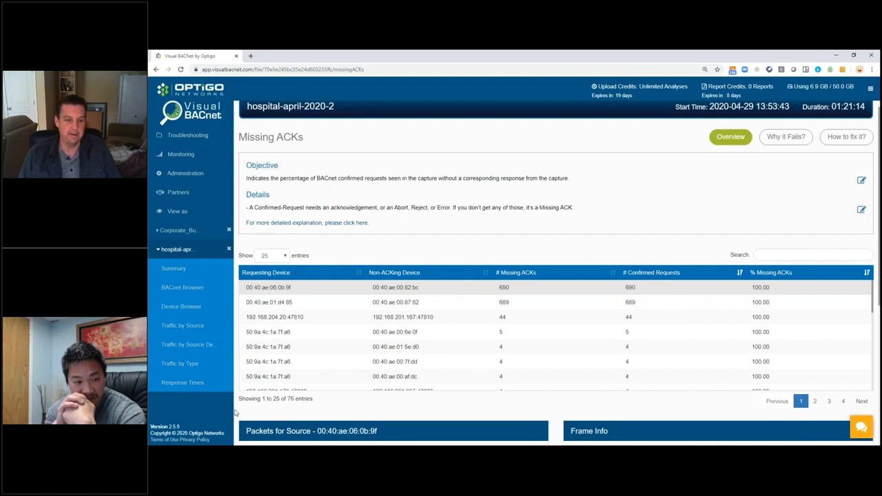
{"action": "scroll", "coordinate": [235, 412], "scroll_direction": "down", "scroll_amount": 2}
{"action": "scroll", "coordinate": [235, 412], "scroll_direction": "down", "scroll_amount": 1}
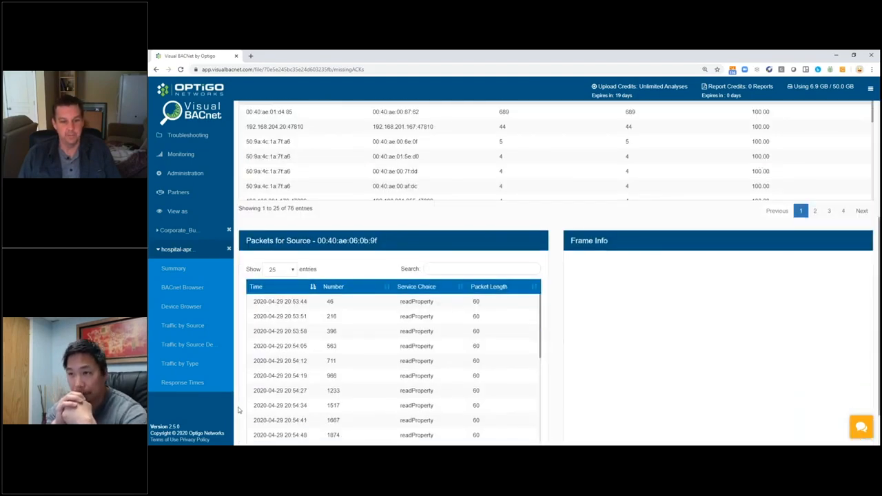
Inspect frame 46 by expanding its Building Automation and Control Network APDU and NPDU details
{"action": "left_click", "coordinate": [402, 307]}
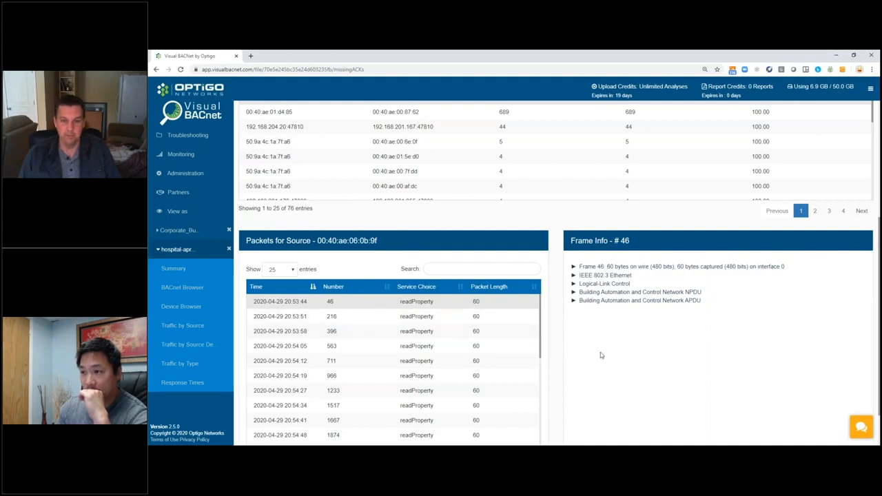
{"action": "left_click", "coordinate": [574, 300]}
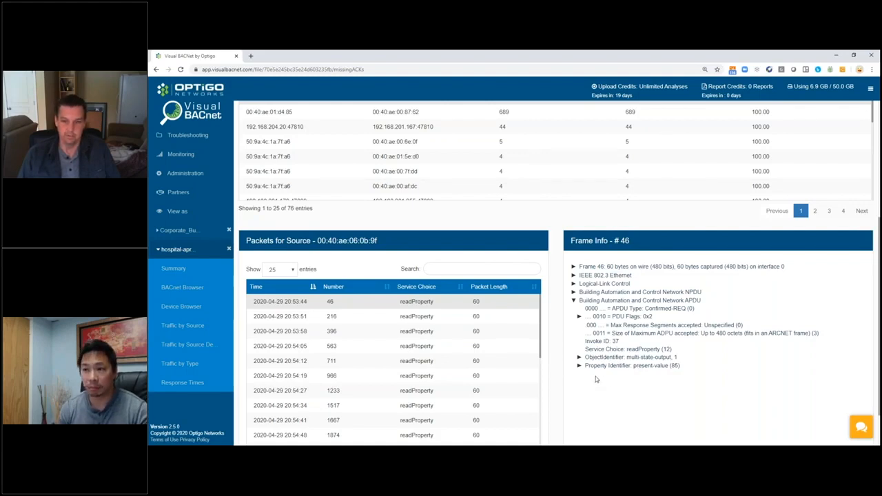
{"action": "left_click", "coordinate": [572, 292]}
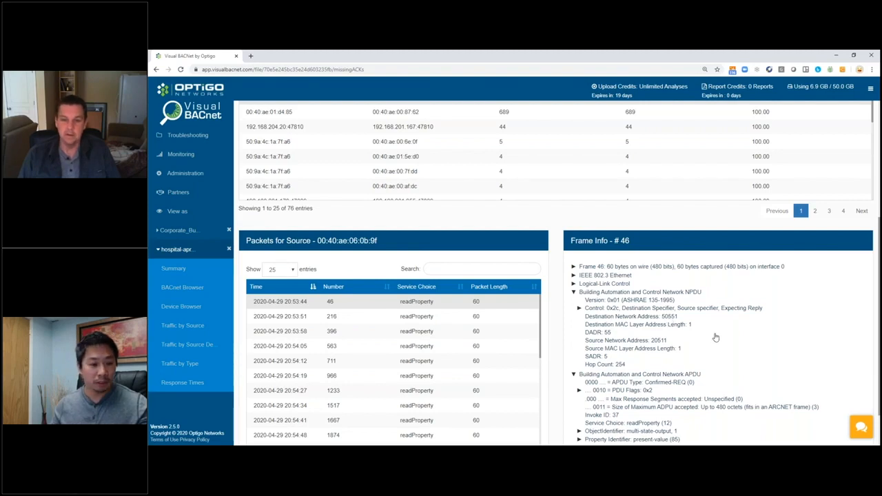
{"action": "left_click", "coordinate": [574, 276]}
{"action": "left_click", "coordinate": [573, 276]}
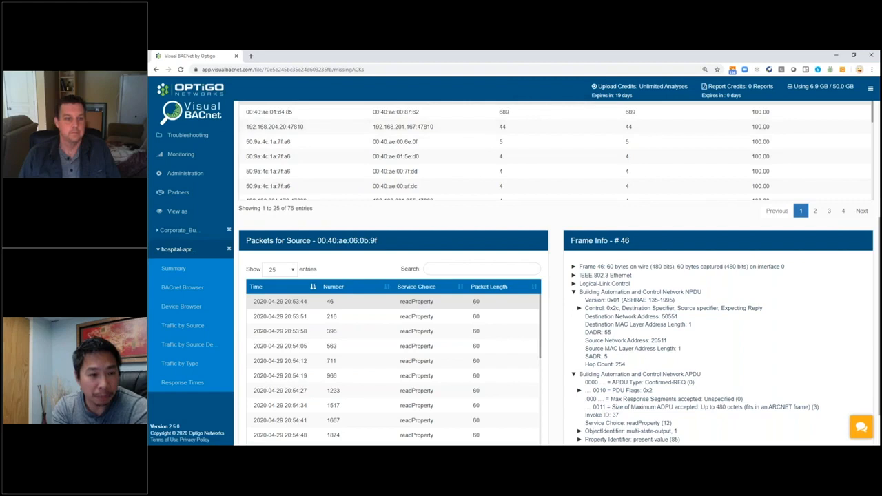
Examine the NPDU and APDU details of frames 216 and 396 from the same source for comparison
{"action": "scroll", "coordinate": [279, 219], "scroll_direction": "up", "scroll_amount": 1}
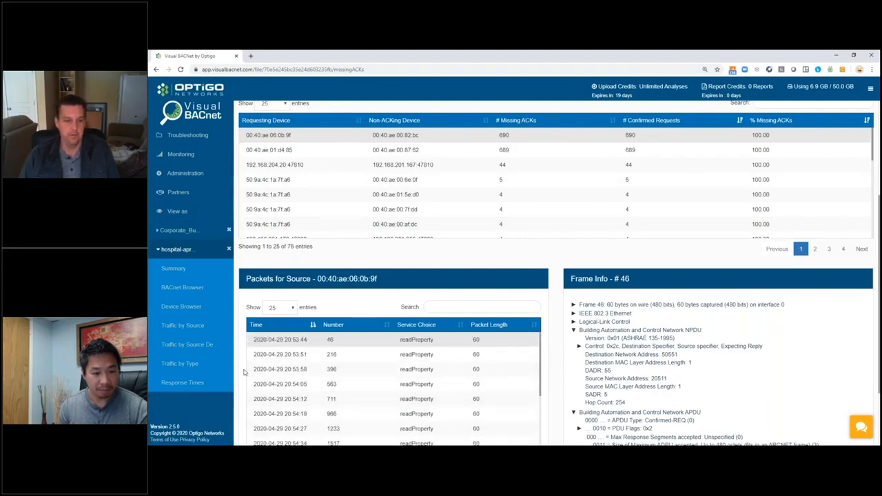
{"action": "scroll", "coordinate": [444, 319], "scroll_direction": "down", "scroll_amount": 1}
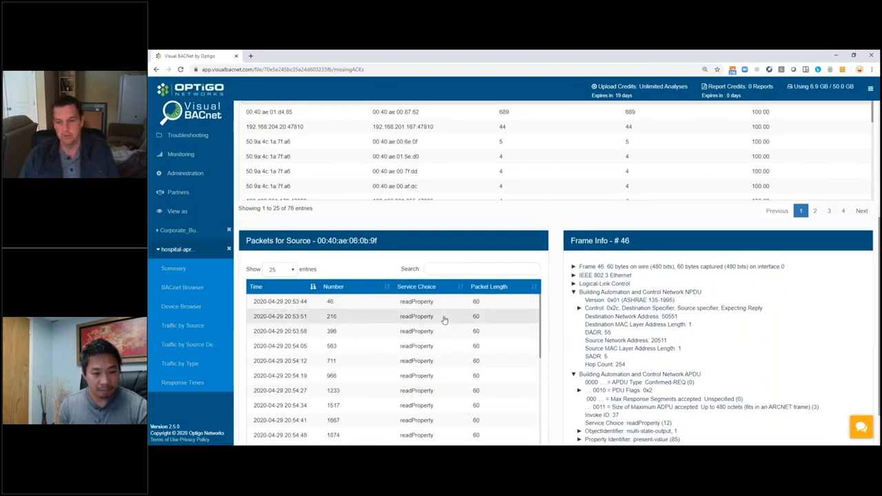
{"action": "left_click", "coordinate": [444, 319]}
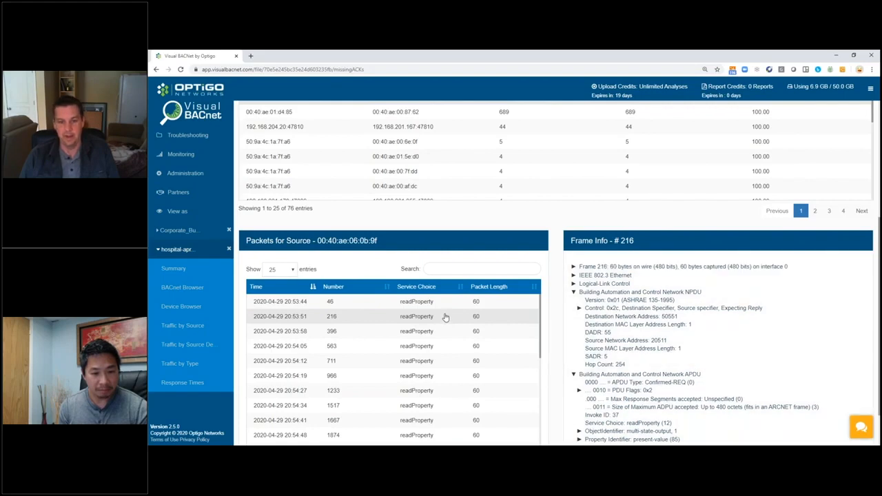
{"action": "scroll", "coordinate": [796, 368], "scroll_direction": "down", "scroll_amount": 1}
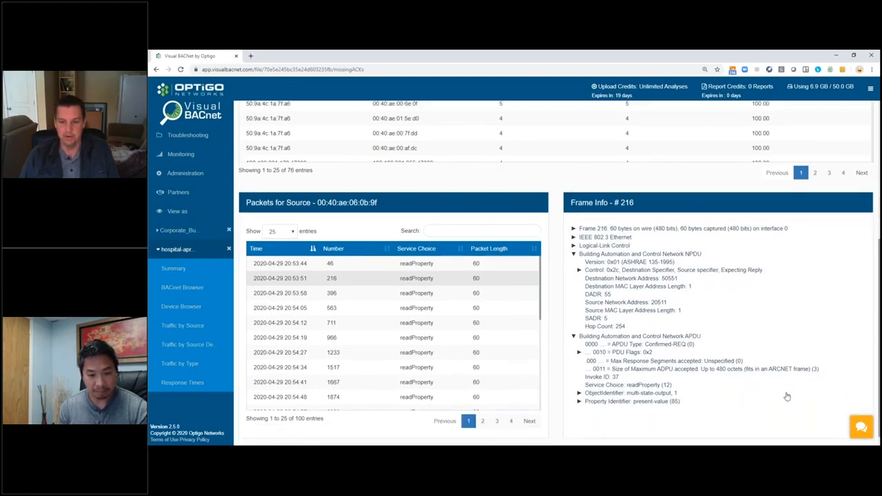
{"action": "left_click", "coordinate": [445, 298]}
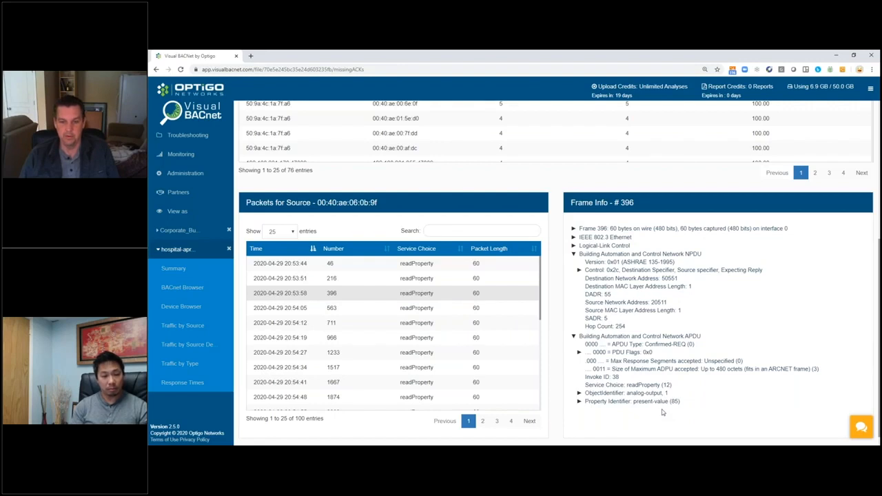
{"action": "scroll", "coordinate": [662, 412], "scroll_direction": "down", "scroll_amount": 1}
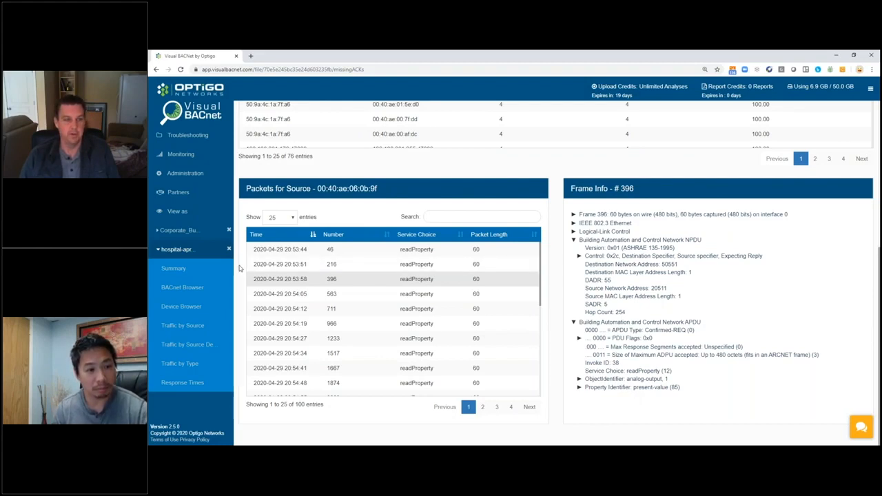
Return to the hospital capture's summary and open the Unresponsive Routers check
{"action": "scroll", "coordinate": [240, 269], "scroll_direction": "up", "scroll_amount": 2}
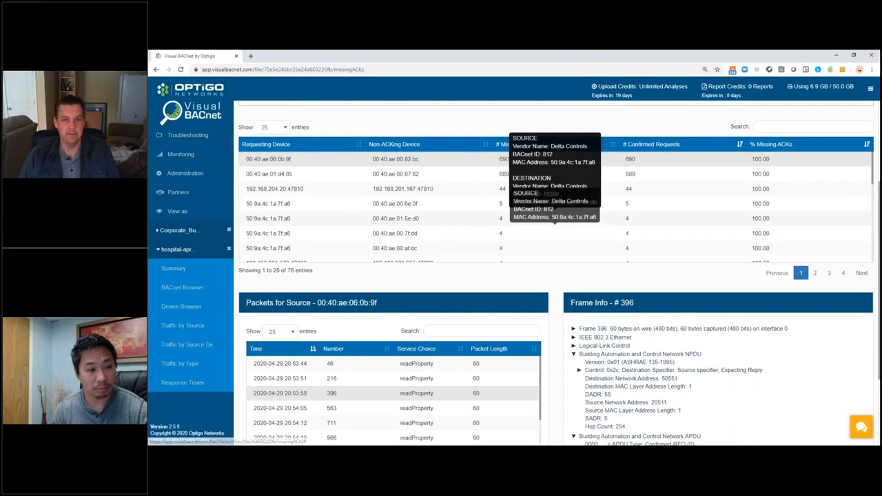
{"action": "mouse_move", "coordinate": [282, 160]}
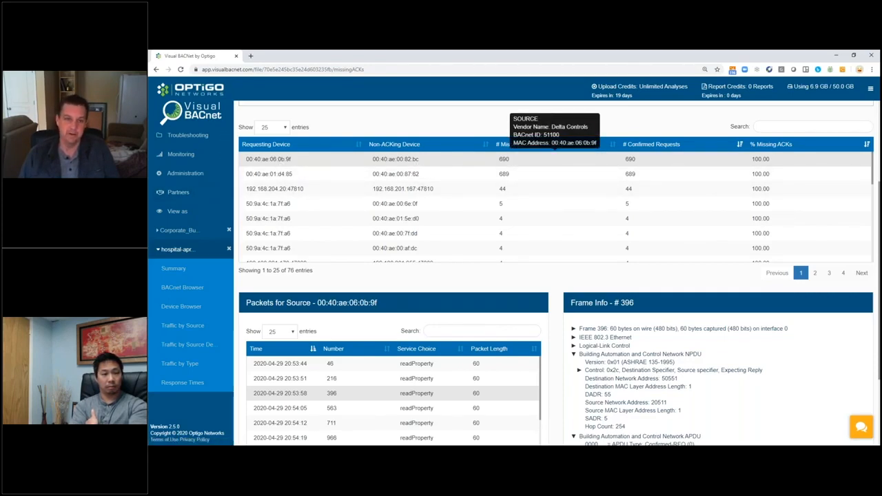
{"action": "left_click", "coordinate": [183, 270]}
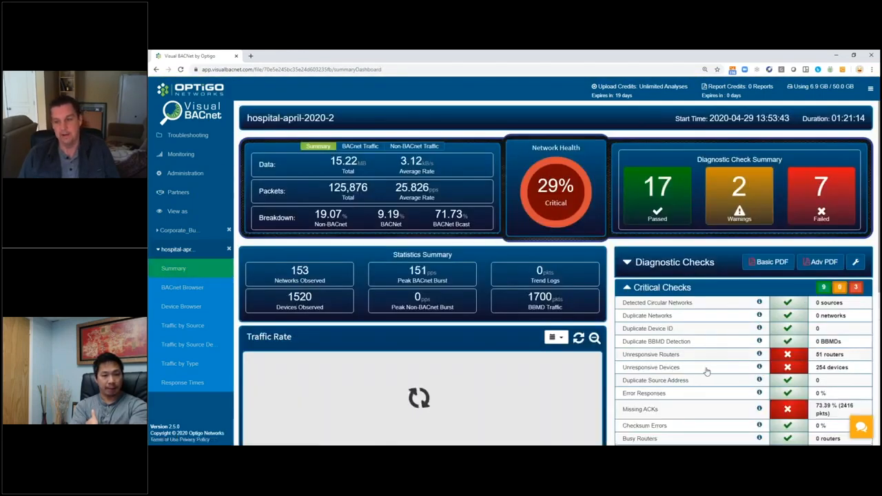
{"action": "scroll", "coordinate": [705, 370], "scroll_direction": "down", "scroll_amount": 1}
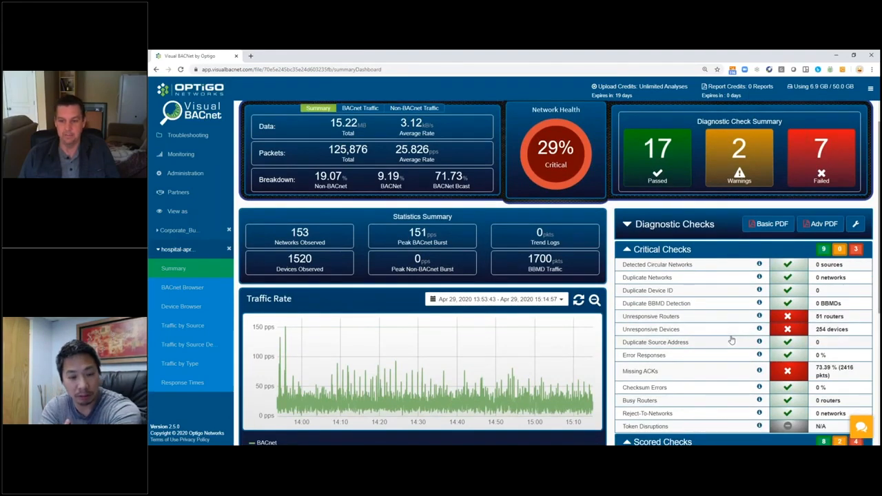
{"action": "left_click", "coordinate": [723, 318]}
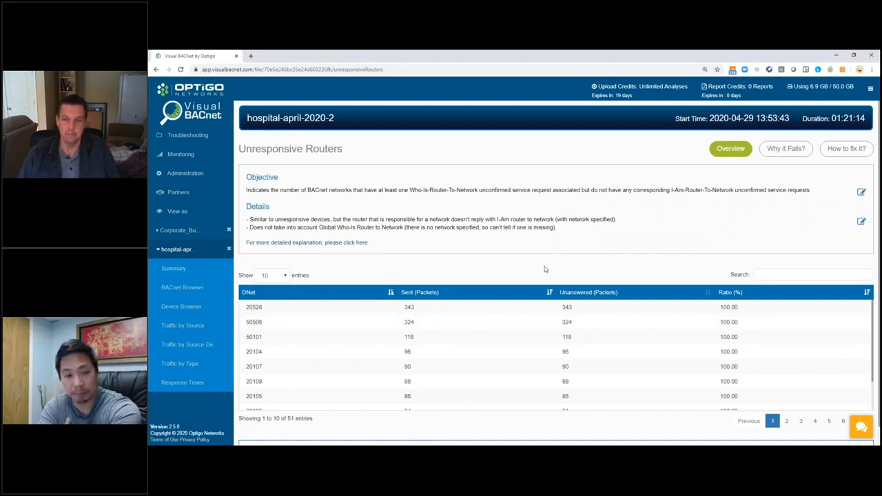
Show the Who-Is-Router sources for DNet 20528 and select the querying device 00:40:ae:01:04:ce
{"action": "scroll", "coordinate": [455, 255], "scroll_direction": "down", "scroll_amount": 1}
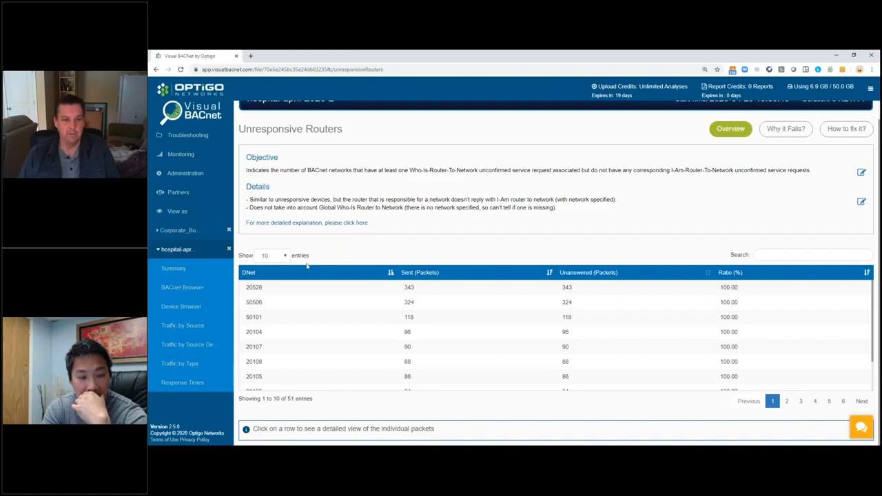
{"action": "left_click", "coordinate": [272, 290]}
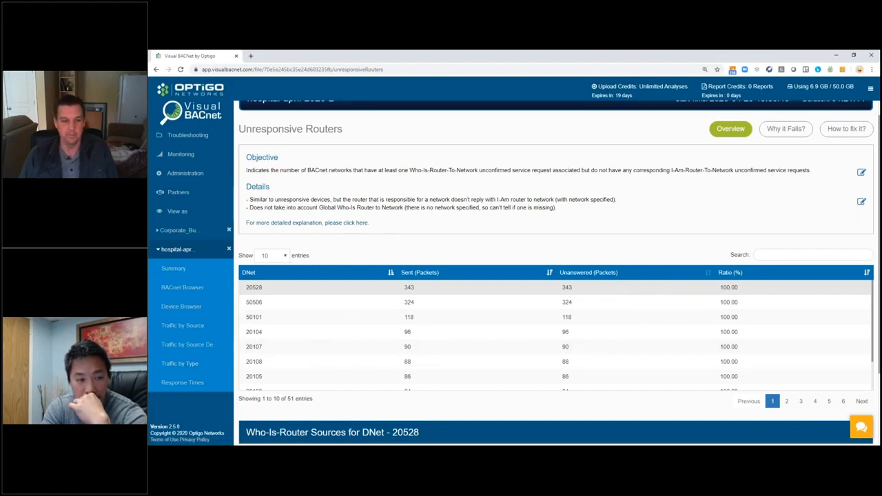
{"action": "scroll", "coordinate": [325, 405], "scroll_direction": "down", "scroll_amount": 3}
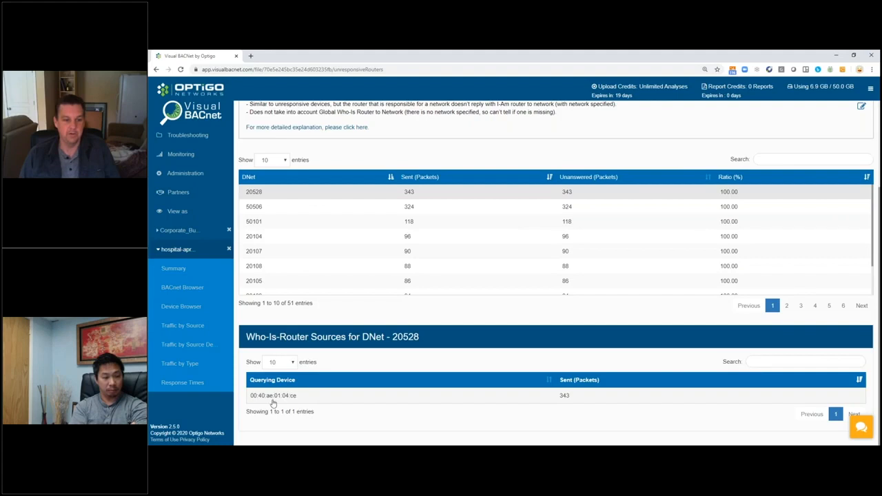
{"action": "left_click", "coordinate": [309, 397]}
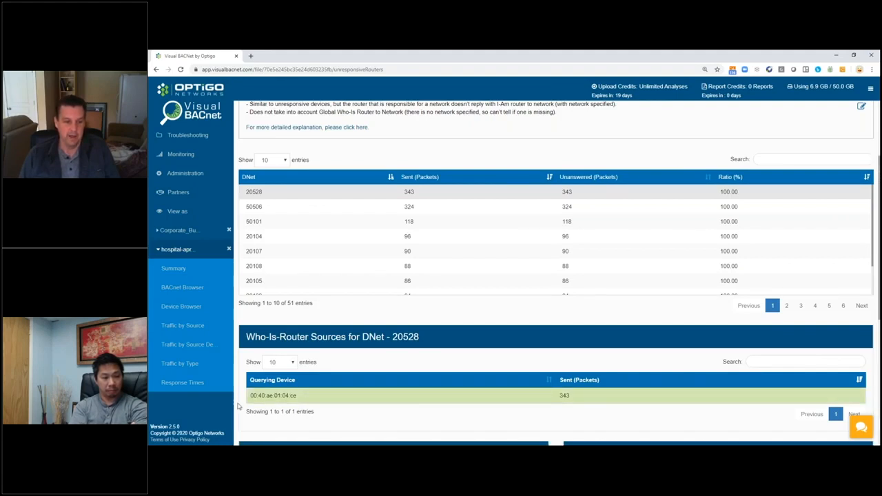
Inspect the network-layer (NPDU) details of frames 1458 and 3289 from the querying device
{"action": "scroll", "coordinate": [241, 408], "scroll_direction": "down", "scroll_amount": 3}
{"action": "left_click", "coordinate": [396, 326]}
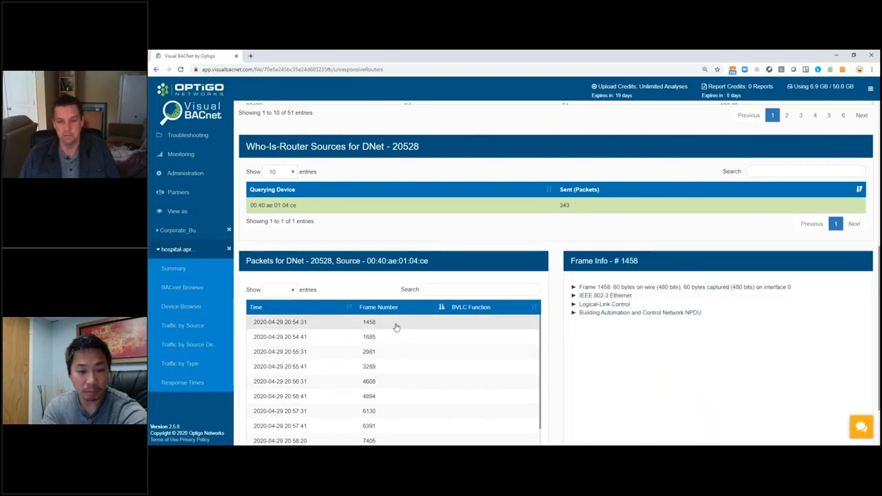
{"action": "left_click", "coordinate": [574, 313]}
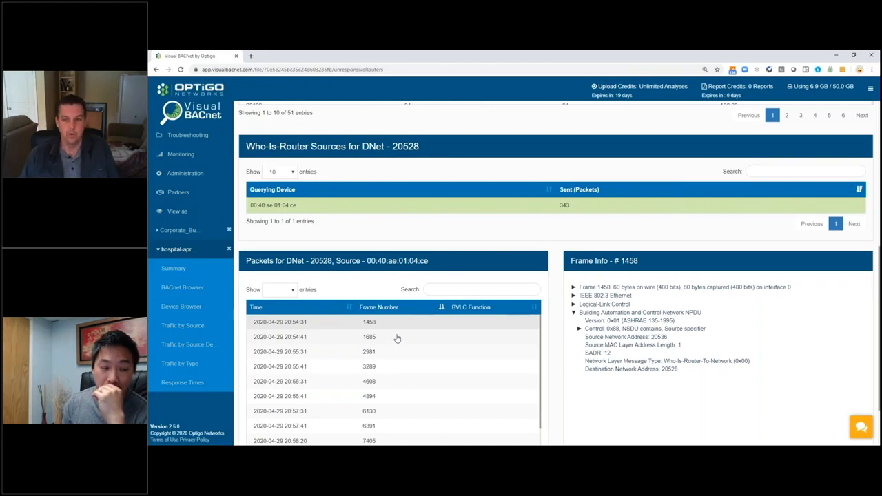
{"action": "left_click", "coordinate": [387, 366]}
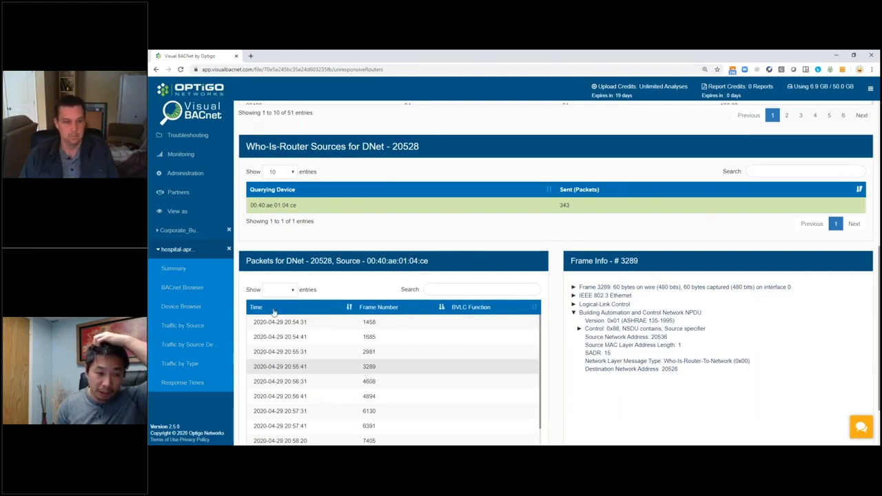
Show the Who-Is-Router sources for DNet 50506 and review its querying devices
{"action": "scroll", "coordinate": [297, 367], "scroll_direction": "up", "scroll_amount": 1}
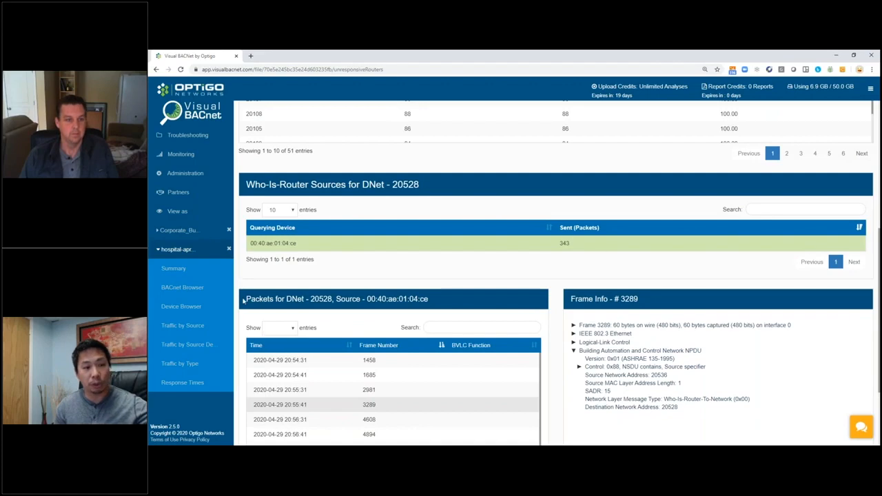
{"action": "scroll", "coordinate": [241, 279], "scroll_direction": "up", "scroll_amount": 2}
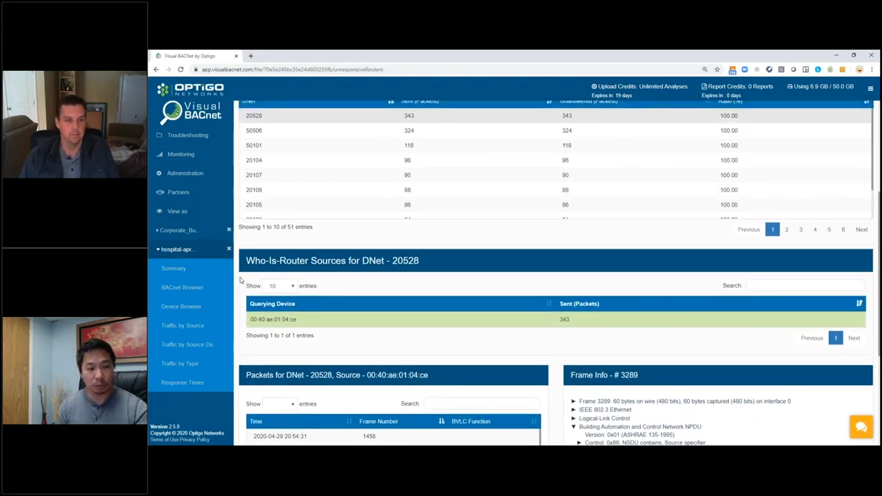
{"action": "scroll", "coordinate": [241, 279], "scroll_direction": "up", "scroll_amount": 1}
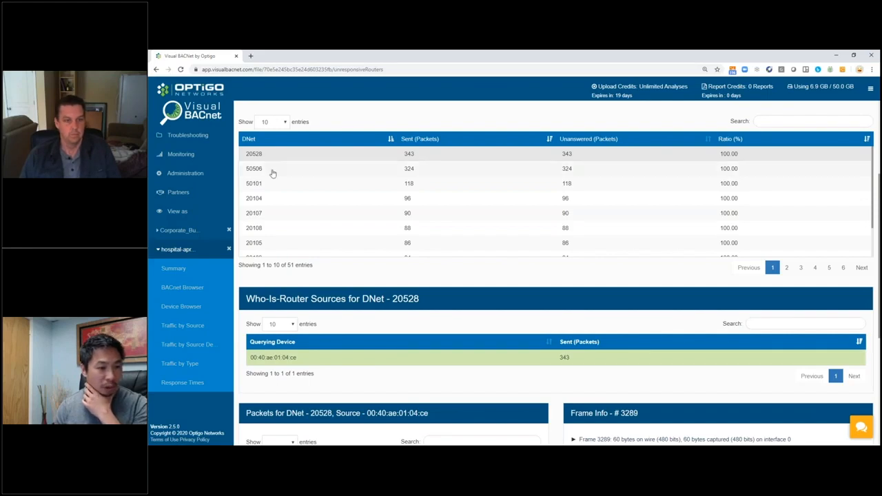
{"action": "left_click", "coordinate": [272, 173]}
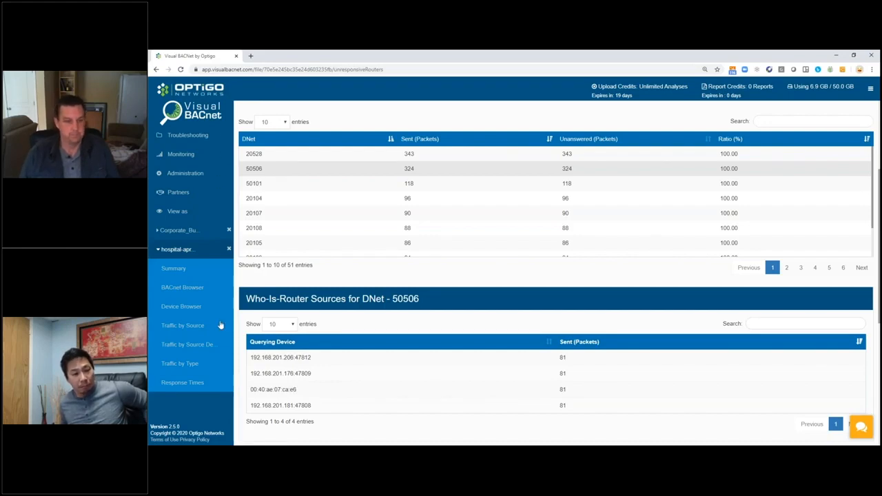
{"action": "scroll", "coordinate": [241, 346], "scroll_direction": "down", "scroll_amount": 1}
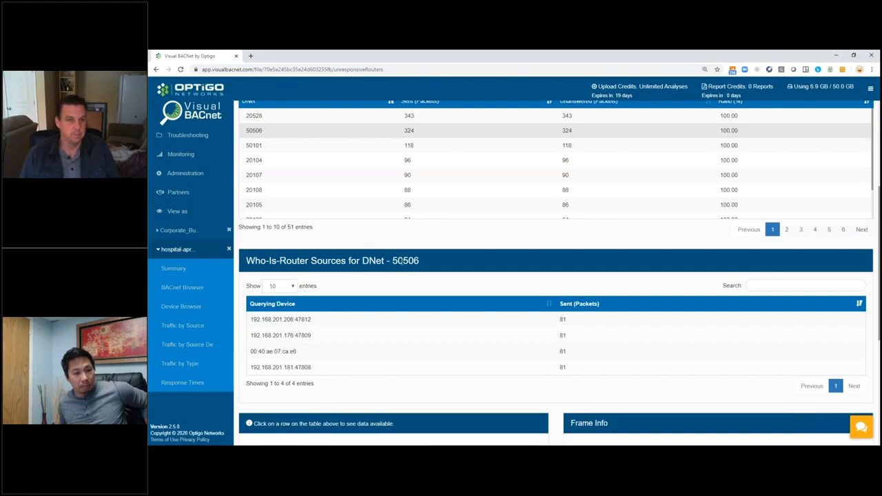
Show the DNet 50506 packets from 192.168.201.206:47812 and inspect frame 3321's BACnet Virtual Link Control and NPDU details
{"action": "left_click", "coordinate": [319, 323]}
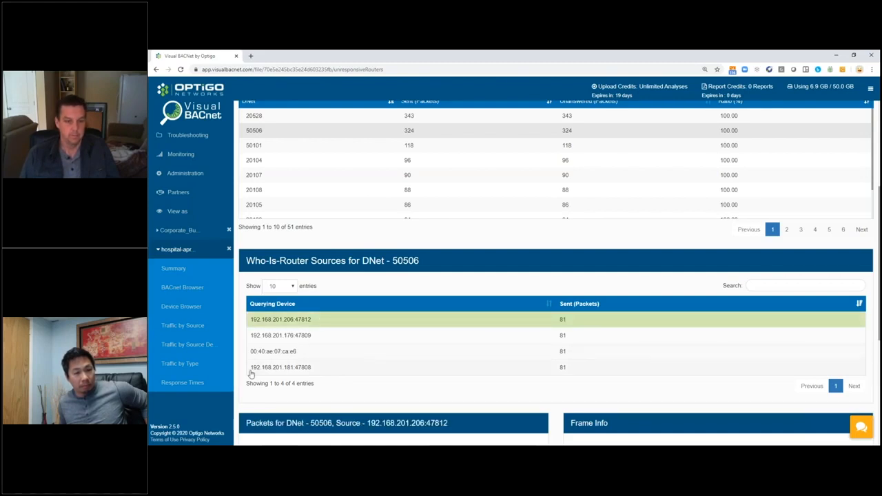
{"action": "scroll", "coordinate": [243, 370], "scroll_direction": "down", "scroll_amount": 1}
{"action": "scroll", "coordinate": [243, 371], "scroll_direction": "down", "scroll_amount": 1}
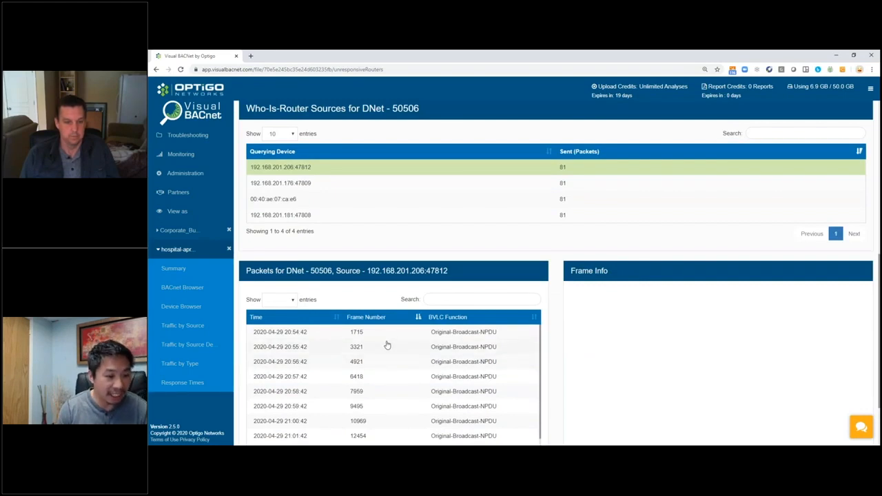
{"action": "left_click", "coordinate": [387, 346]}
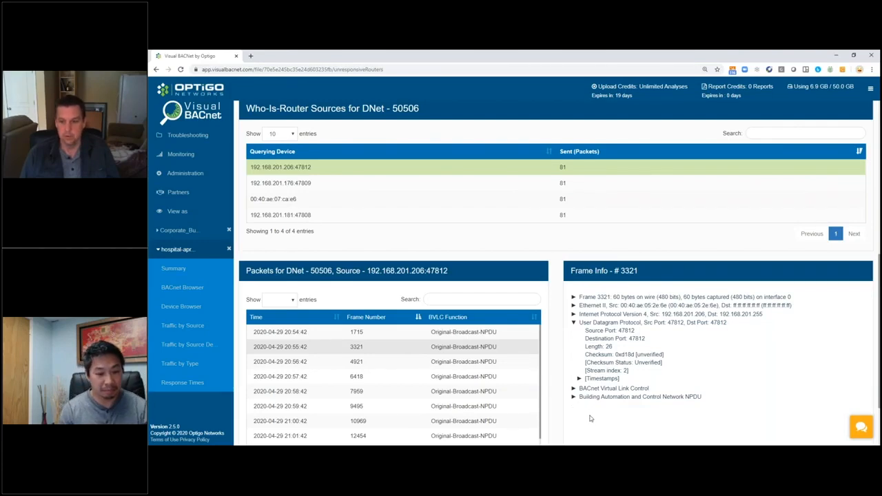
{"action": "left_click", "coordinate": [574, 388]}
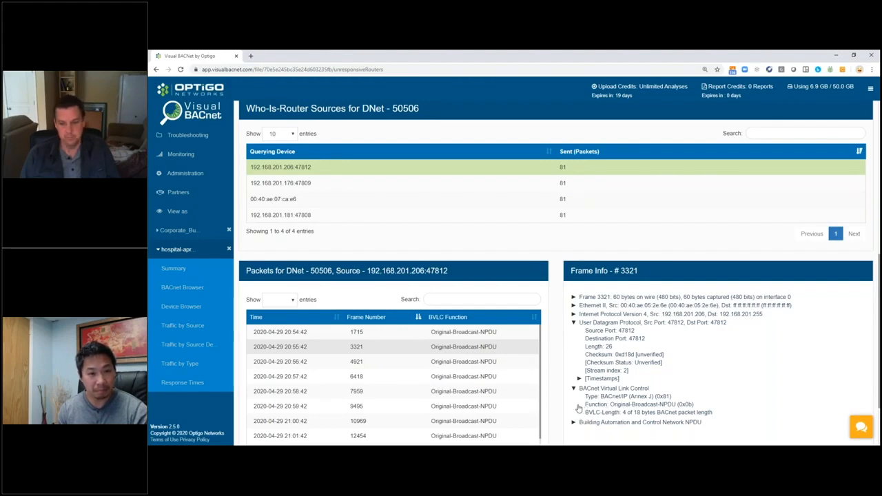
{"action": "scroll", "coordinate": [573, 407], "scroll_direction": "down", "scroll_amount": 1}
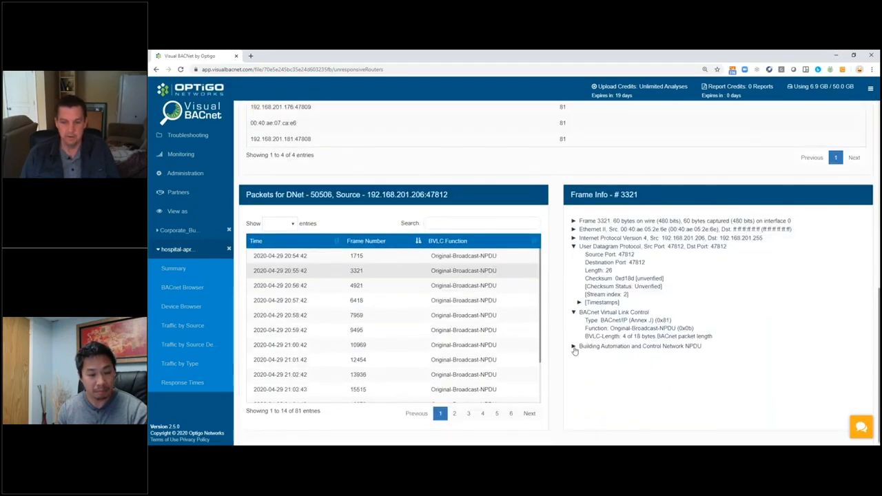
{"action": "left_click", "coordinate": [574, 346]}
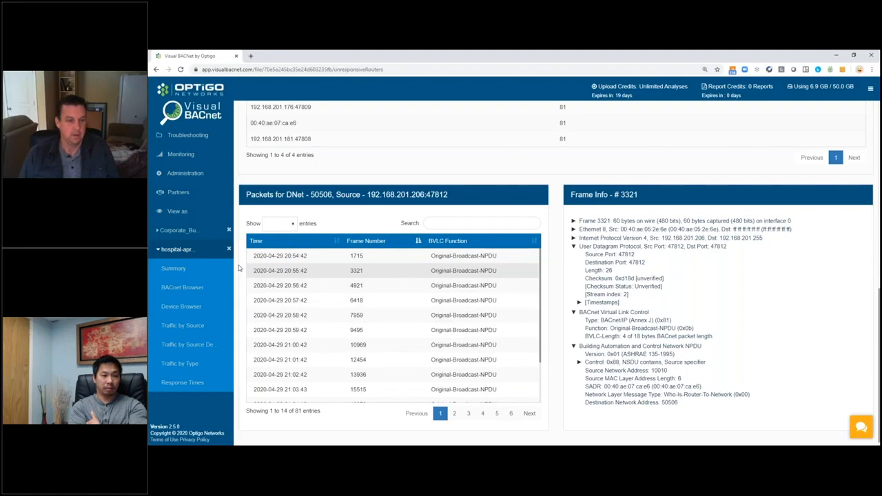
Return to the hospital capture's summary and open the BACnet Broadcast Traffic check
{"action": "scroll", "coordinate": [238, 268], "scroll_direction": "up", "scroll_amount": 2}
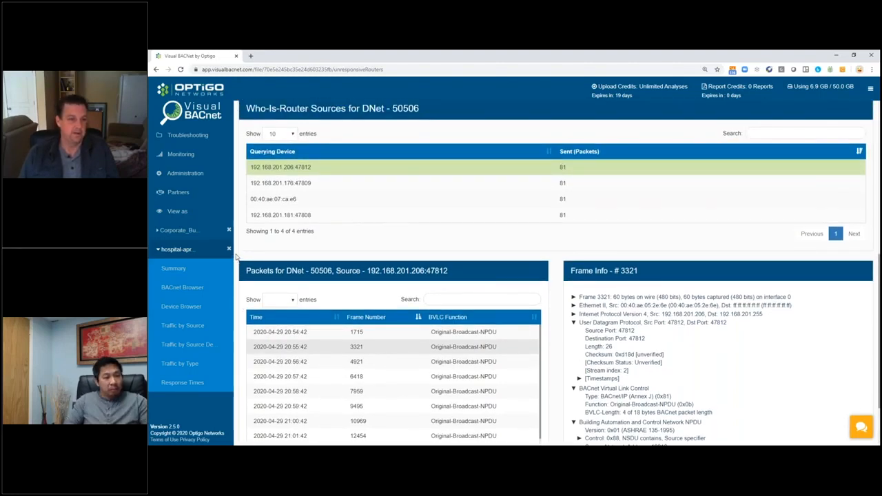
{"action": "scroll", "coordinate": [235, 256], "scroll_direction": "up", "scroll_amount": 1}
{"action": "scroll", "coordinate": [235, 256], "scroll_direction": "up", "scroll_amount": 1}
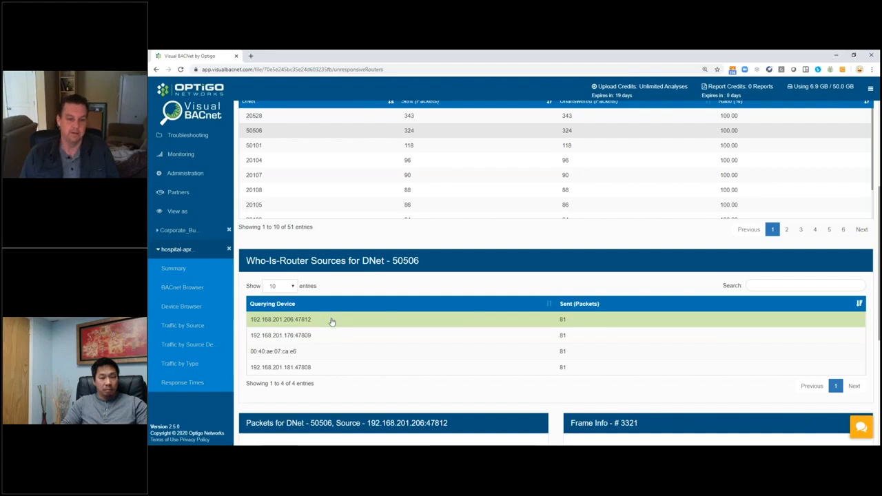
{"action": "left_click", "coordinate": [189, 270]}
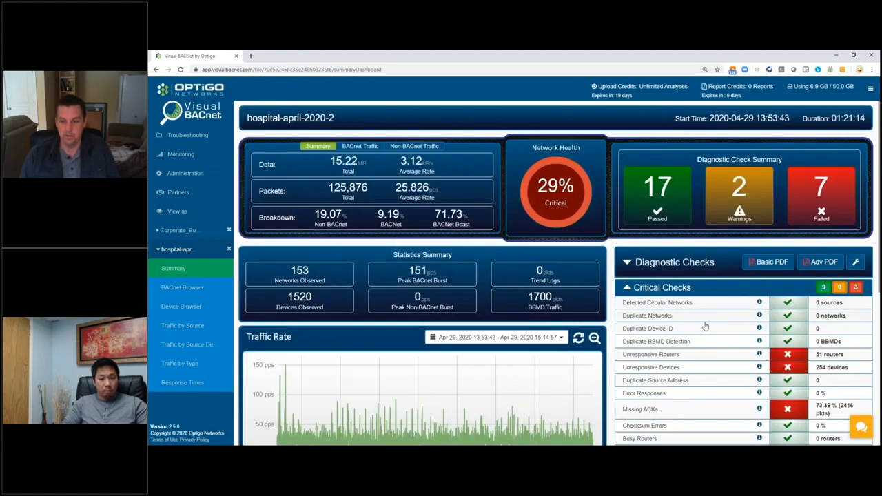
{"action": "scroll", "coordinate": [705, 326], "scroll_direction": "down", "scroll_amount": 4}
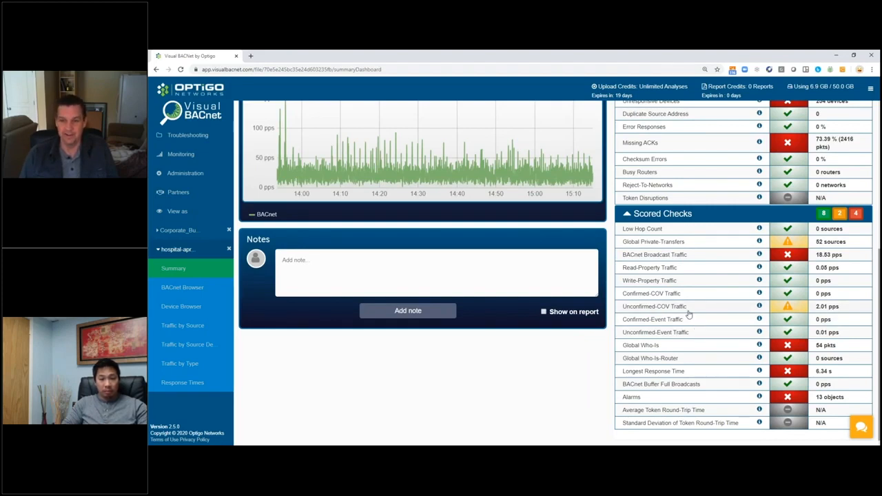
{"action": "left_click", "coordinate": [704, 256]}
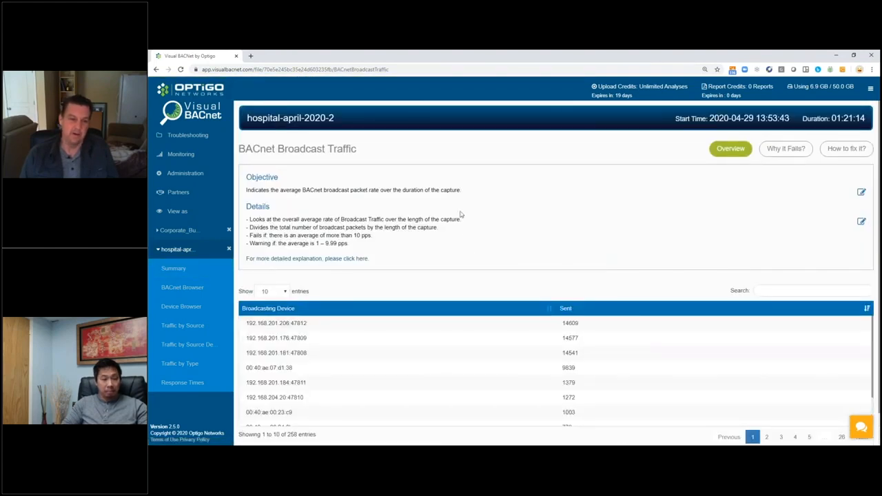
Show the broadcast packets sent by 192.168.201.206:47812 and inspect the APDU details of frame 13
{"action": "scroll", "coordinate": [459, 207], "scroll_direction": "down", "scroll_amount": 1}
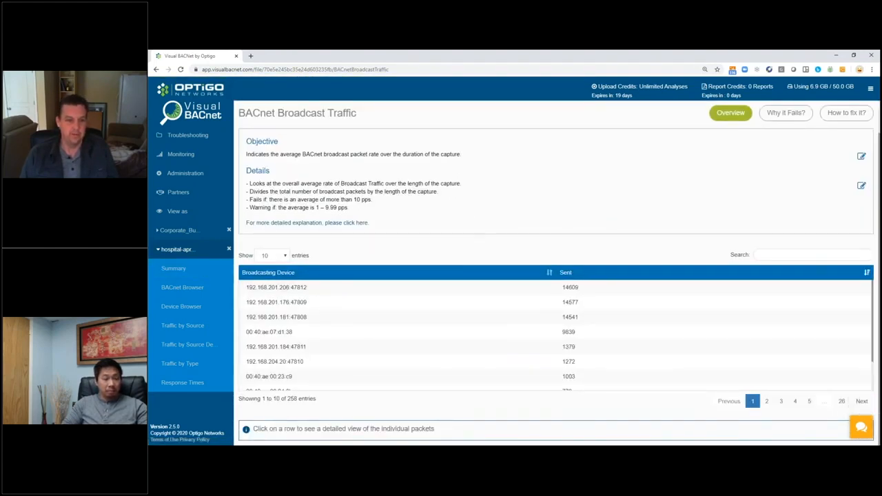
{"action": "mouse_move", "coordinate": [297, 291]}
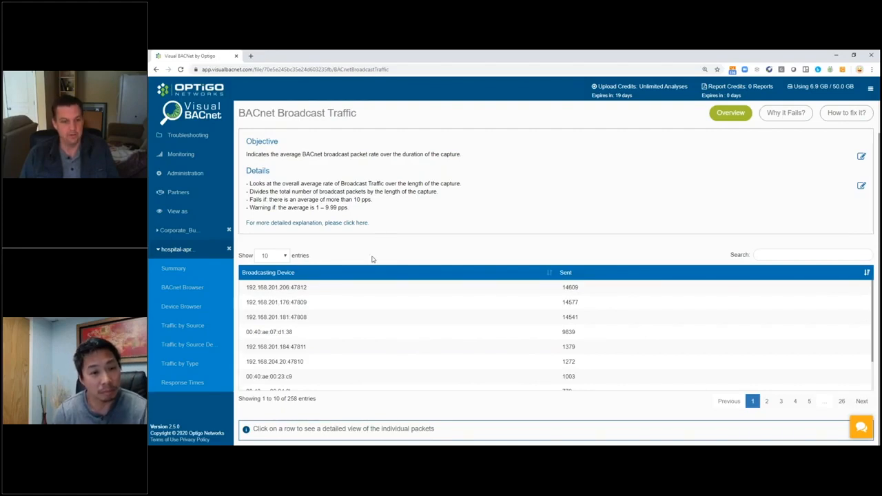
{"action": "left_click", "coordinate": [337, 289]}
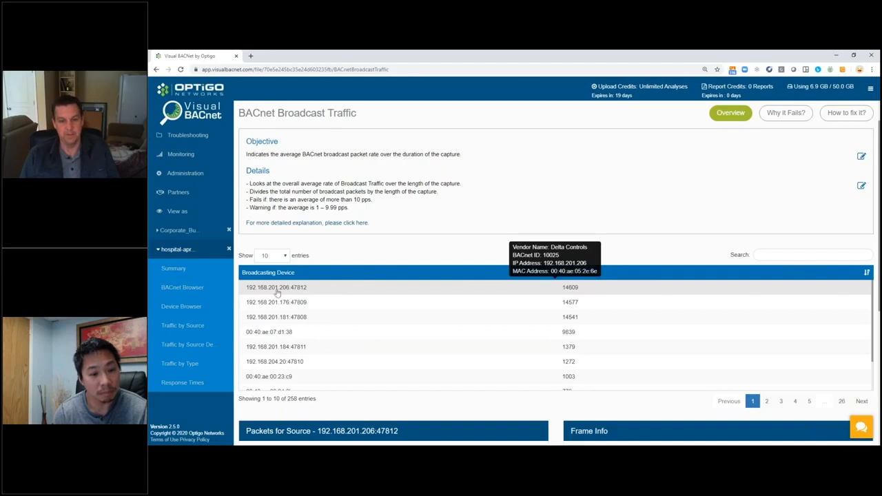
{"action": "scroll", "coordinate": [242, 324], "scroll_direction": "down", "scroll_amount": 5}
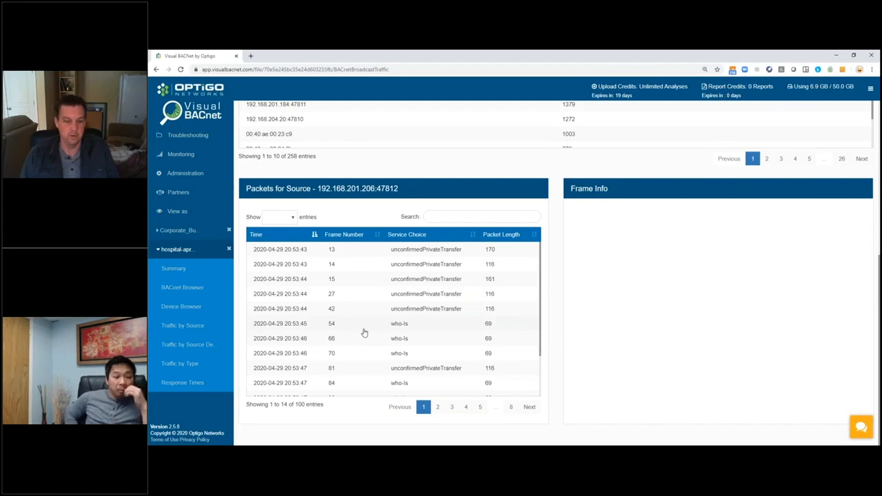
{"action": "left_click", "coordinate": [401, 251]}
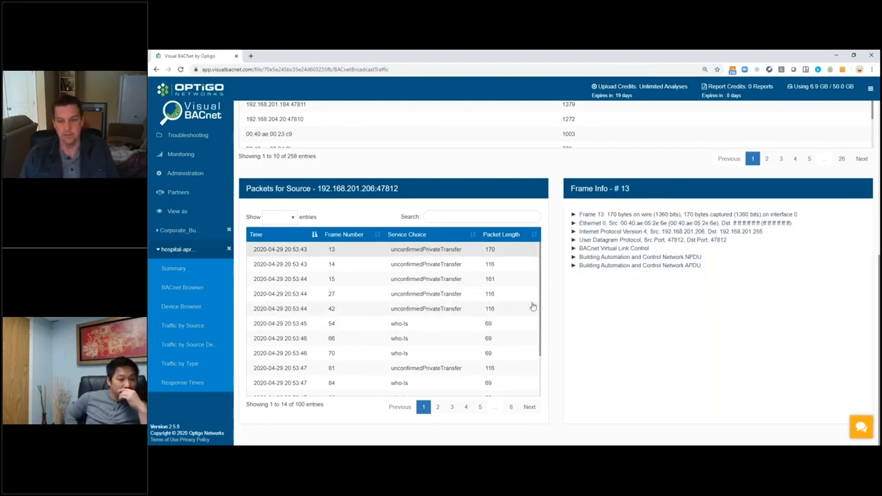
{"action": "left_click", "coordinate": [573, 266]}
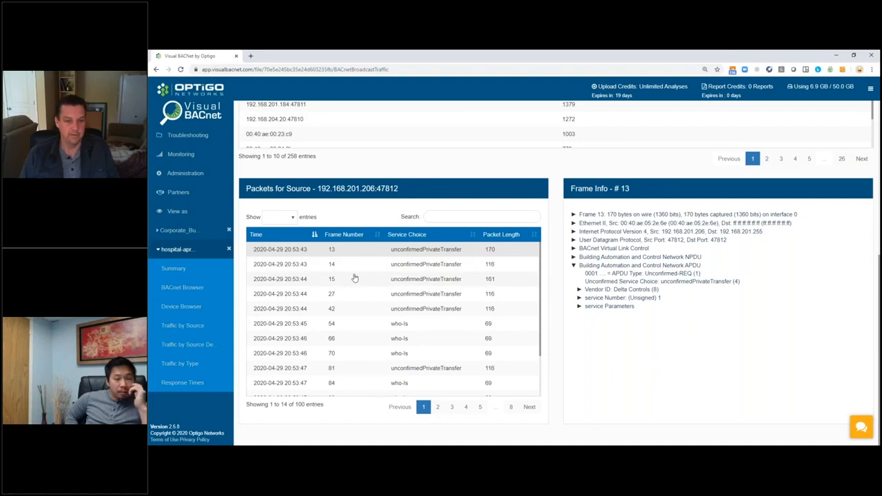
Browse the source's broadcast packets through page 3 and check the service parameters of frame 13
{"action": "scroll", "coordinate": [400, 328], "scroll_direction": "down", "scroll_amount": 2}
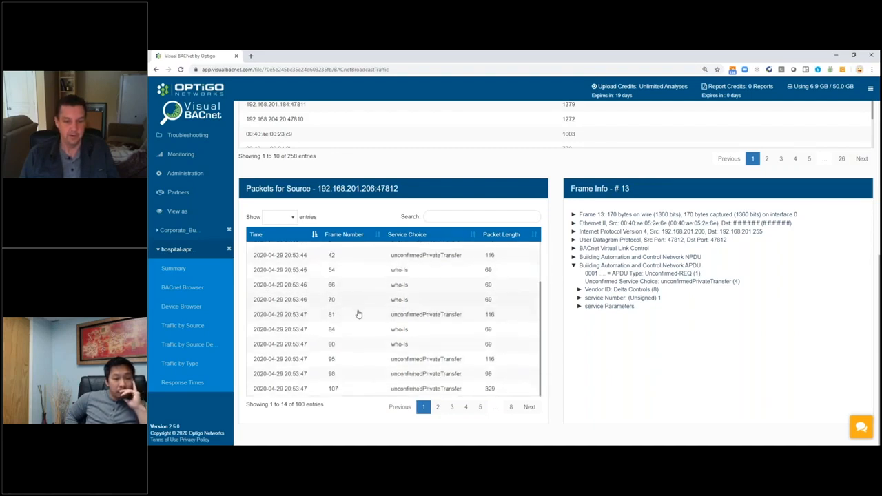
{"action": "left_click", "coordinate": [437, 407]}
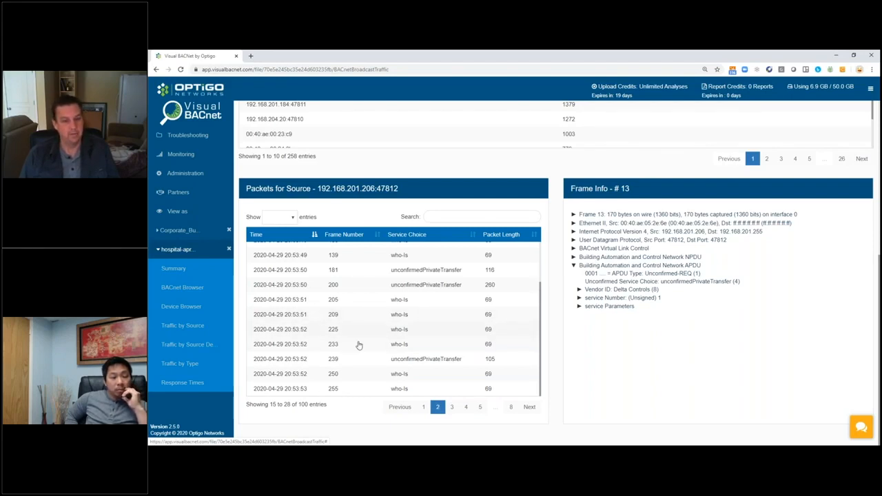
{"action": "left_click", "coordinate": [452, 407]}
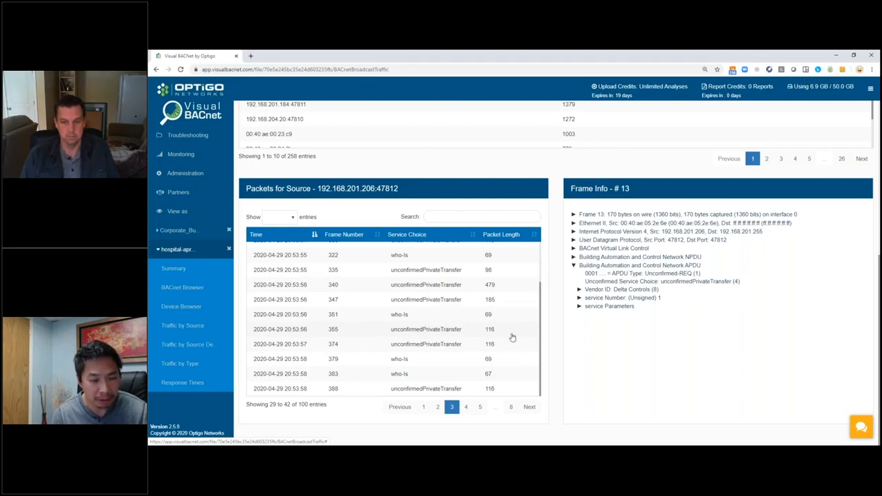
{"action": "left_click", "coordinate": [579, 307]}
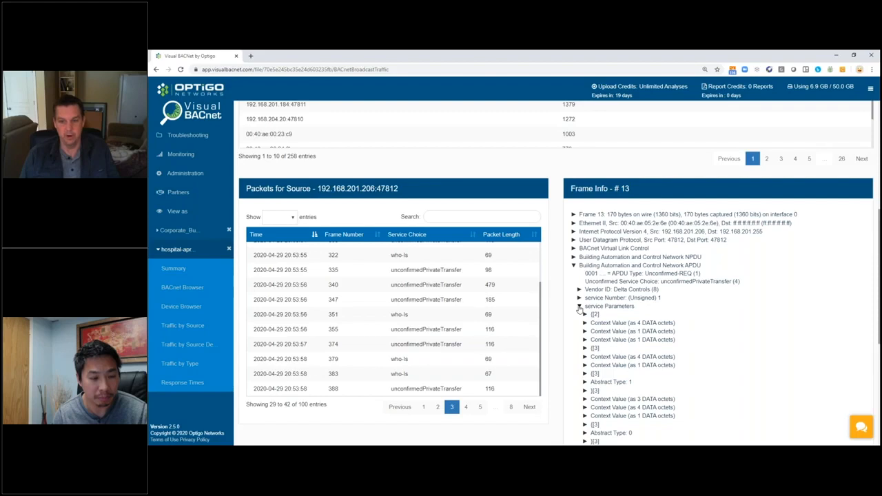
{"action": "left_click", "coordinate": [579, 307]}
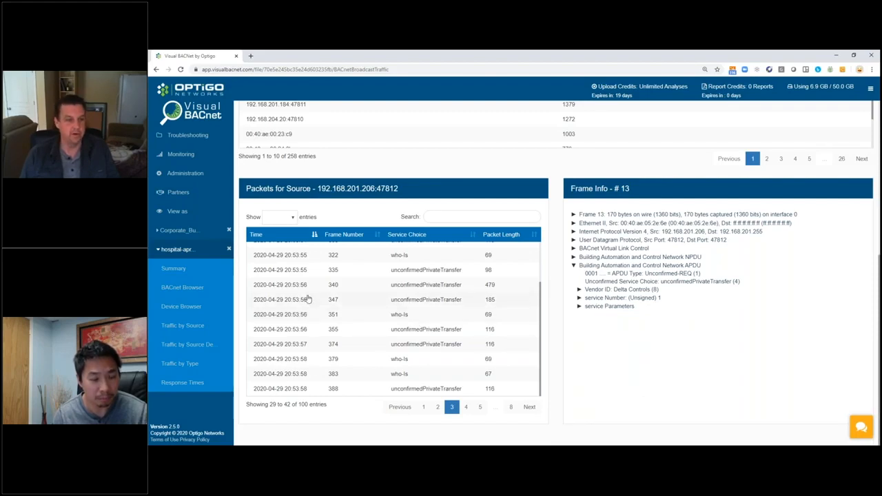
Return to the capture's summary, open the Alarms check and review the objects that transitioned into alarm
{"action": "left_click", "coordinate": [181, 269]}
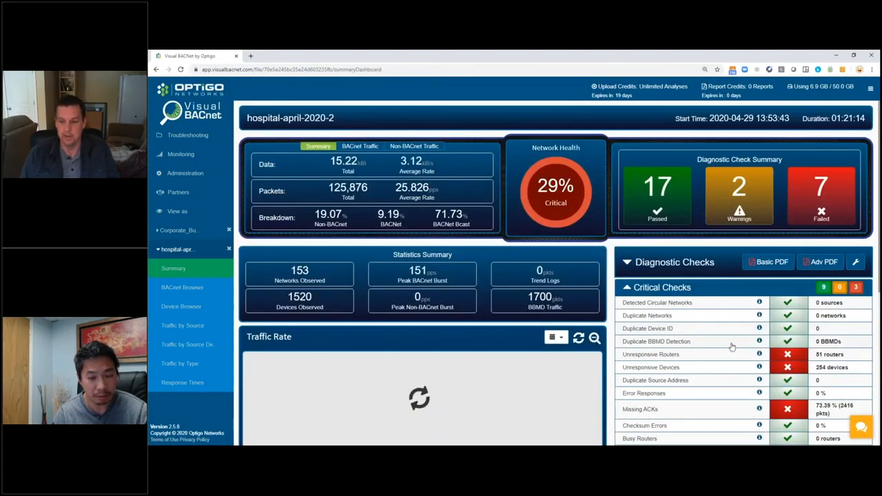
{"action": "scroll", "coordinate": [732, 346], "scroll_direction": "down", "scroll_amount": 4}
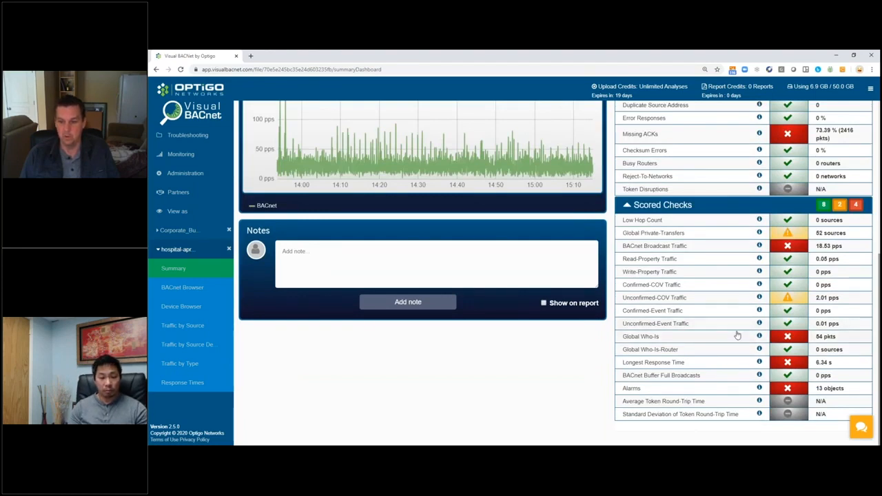
{"action": "left_click", "coordinate": [707, 389]}
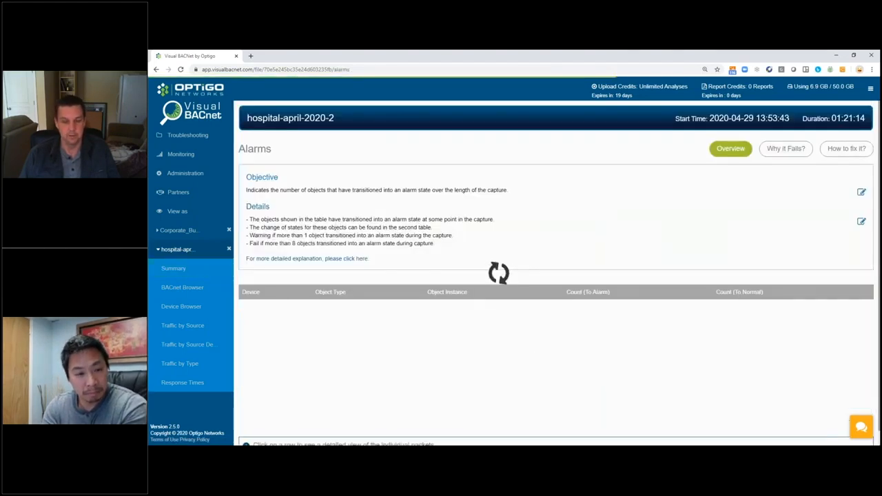
{"action": "scroll", "coordinate": [324, 348], "scroll_direction": "down", "scroll_amount": 5}
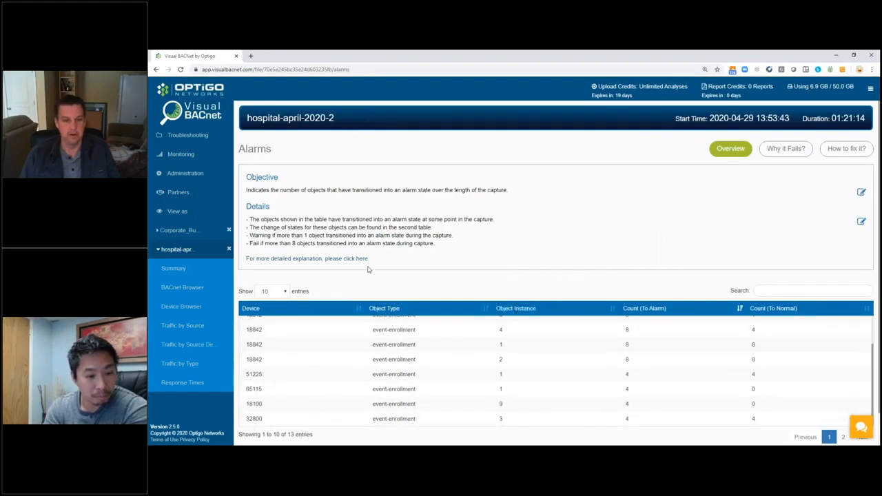
{"action": "scroll", "coordinate": [296, 357], "scroll_direction": "up", "scroll_amount": 3}
{"action": "scroll", "coordinate": [285, 340], "scroll_direction": "up", "scroll_amount": 2}
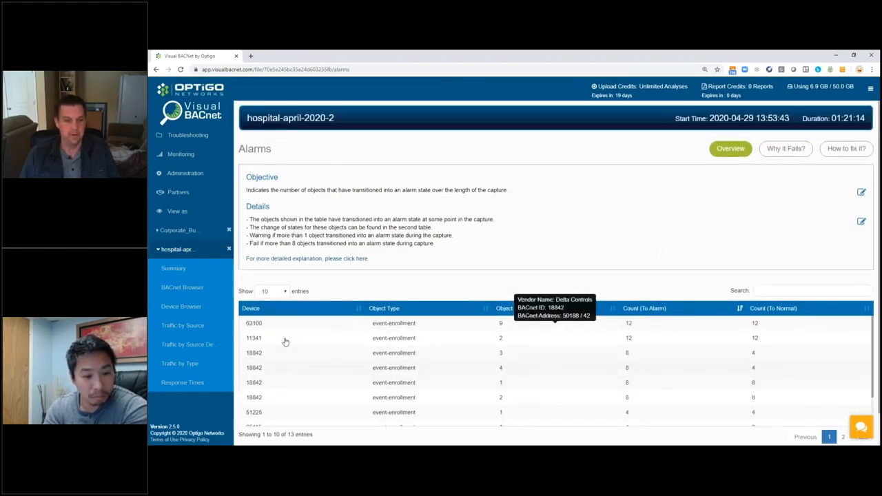
{"action": "scroll", "coordinate": [236, 336], "scroll_direction": "down", "scroll_amount": 1}
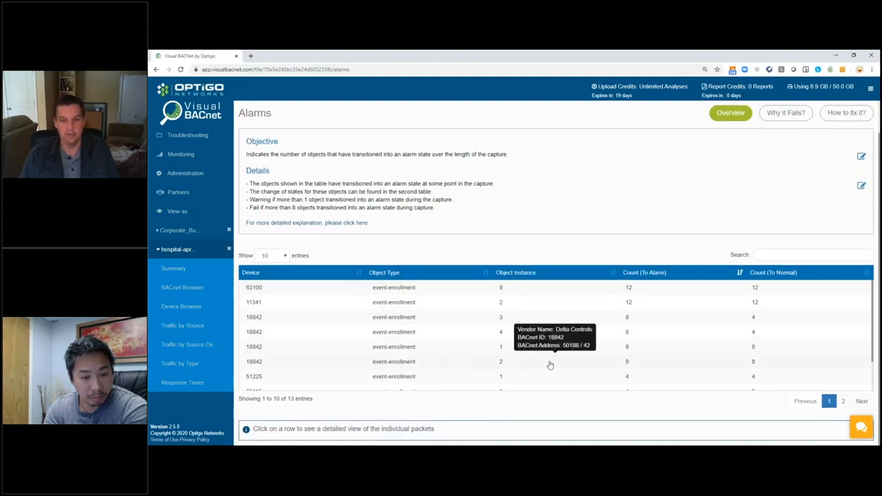
{"action": "mouse_move", "coordinate": [512, 288]}
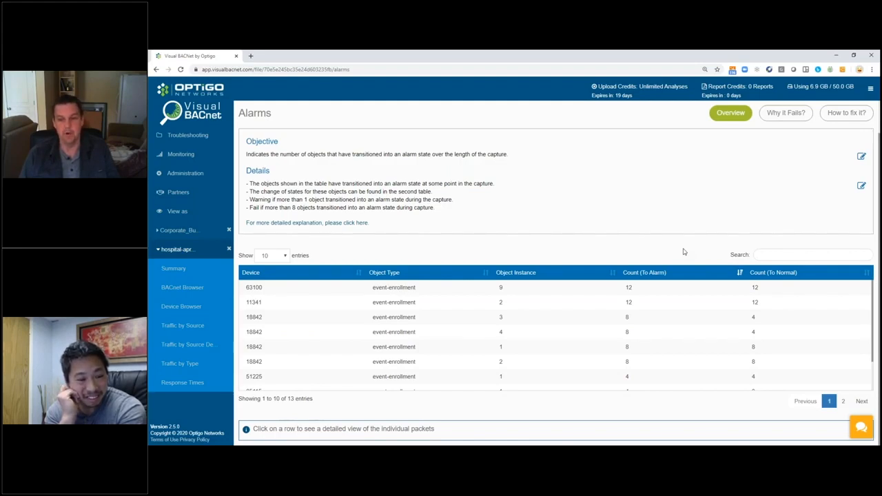
Show the state changes of device 63100's event-enrollment 9, inspect frame 1134's APDU and IEEE 802.3 Ethernet details, and open frame 1137
{"action": "left_click", "coordinate": [685, 290]}
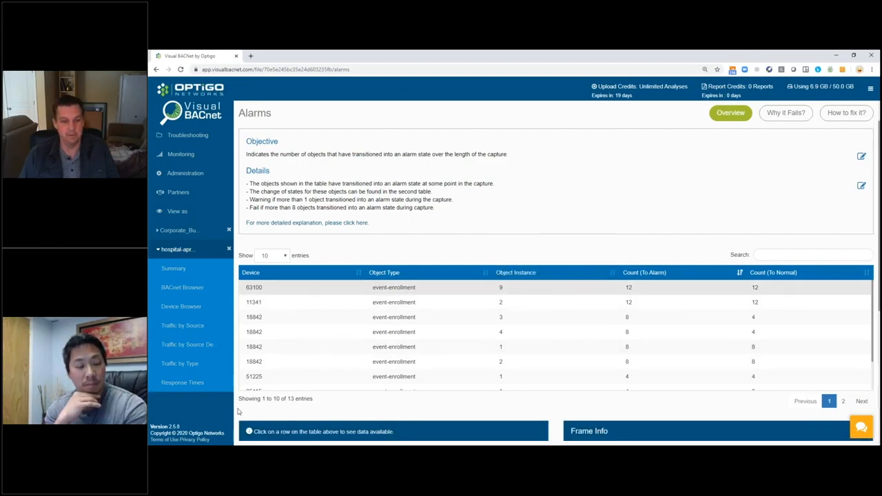
{"action": "scroll", "coordinate": [238, 412], "scroll_direction": "down", "scroll_amount": 3}
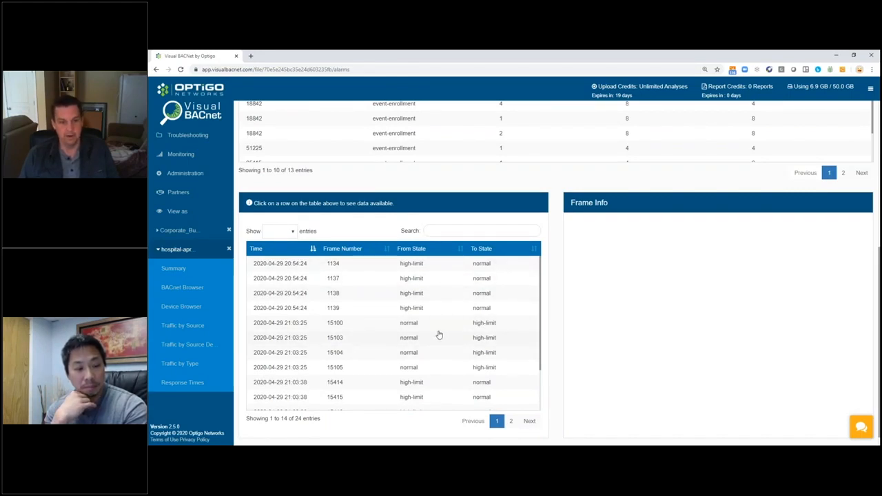
{"action": "left_click", "coordinate": [433, 272]}
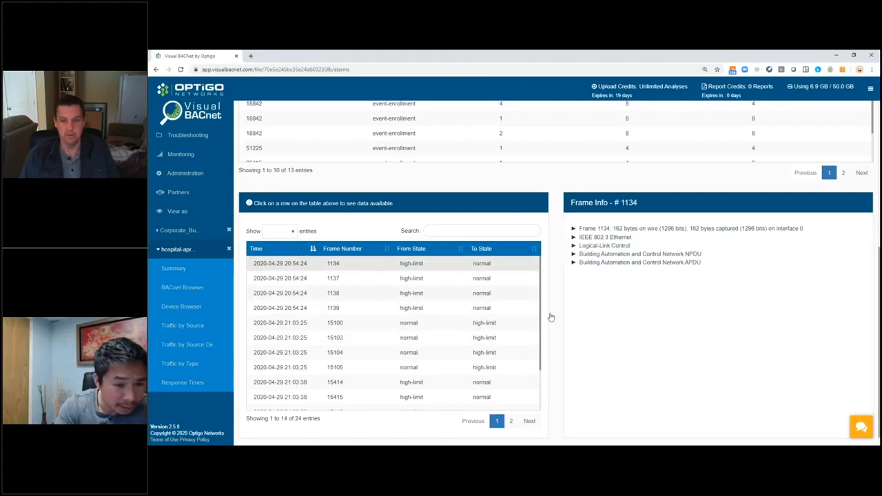
{"action": "left_click", "coordinate": [574, 262]}
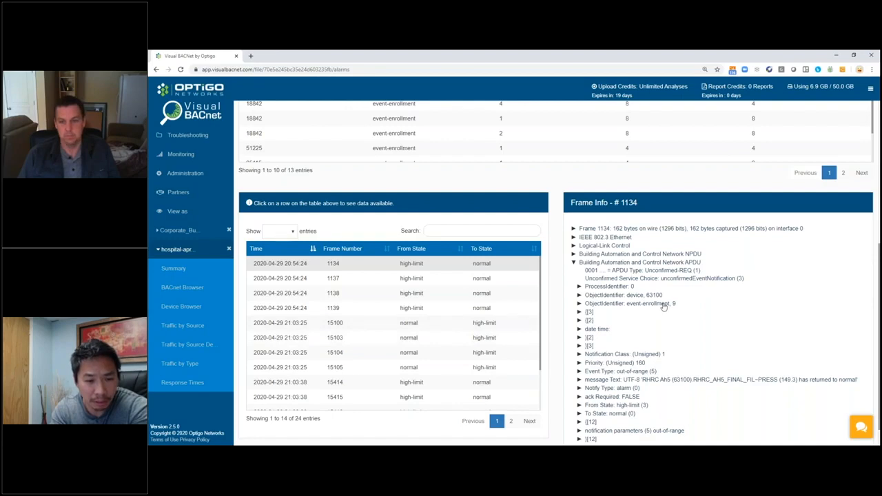
{"action": "left_click", "coordinate": [574, 238]}
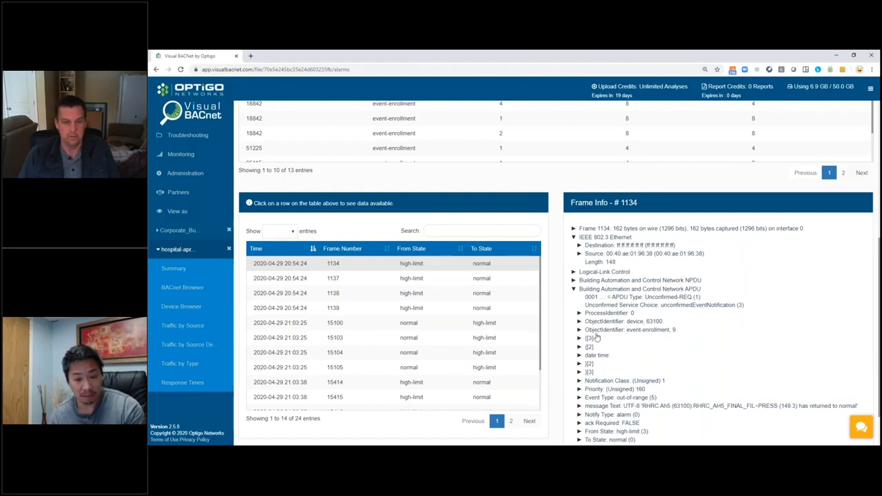
{"action": "left_click", "coordinate": [381, 281]}
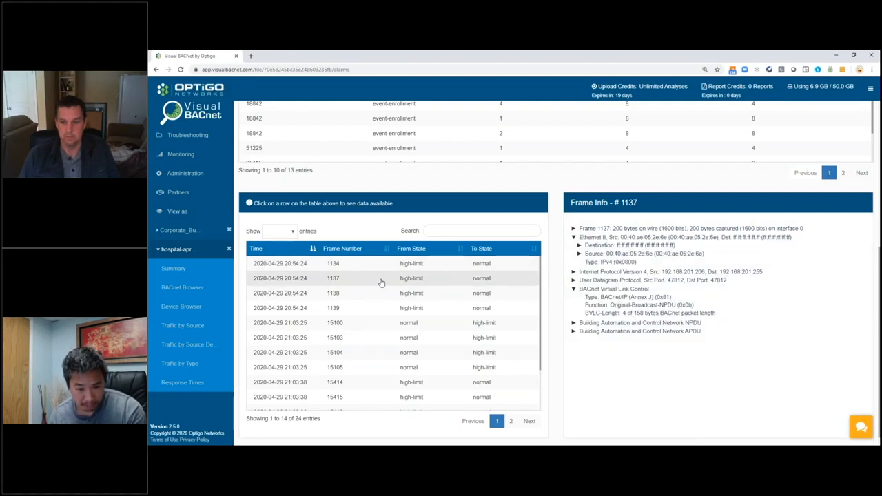
Inspect frame 1137's APDU event-notification details, including the message text, and reopen frame 1134 for comparison
{"action": "left_click", "coordinate": [573, 332]}
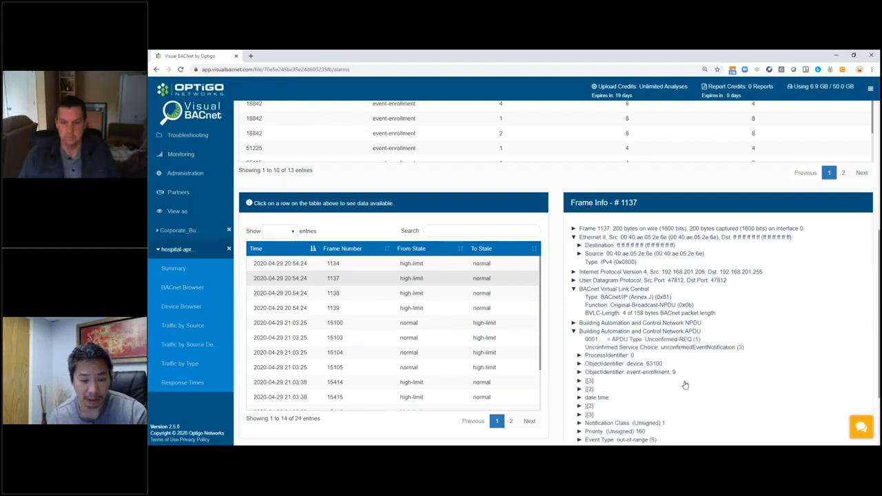
{"action": "scroll", "coordinate": [775, 387], "scroll_direction": "down", "scroll_amount": 1}
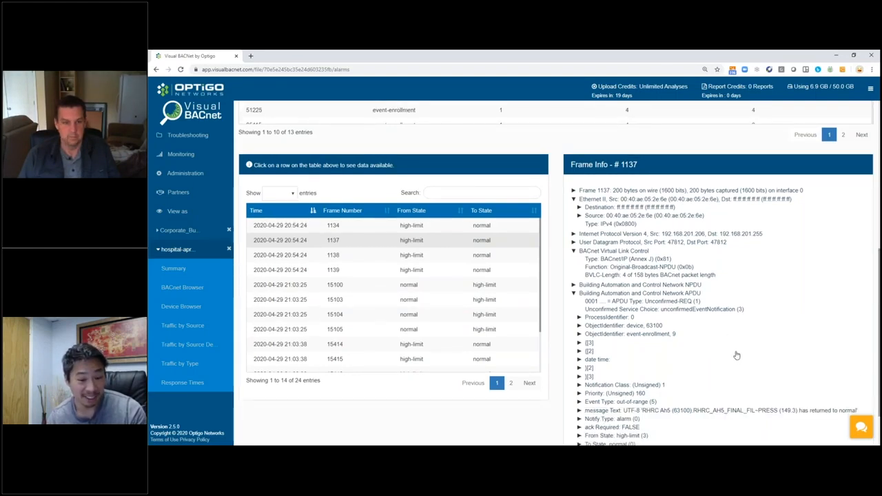
{"action": "left_click", "coordinate": [361, 227]}
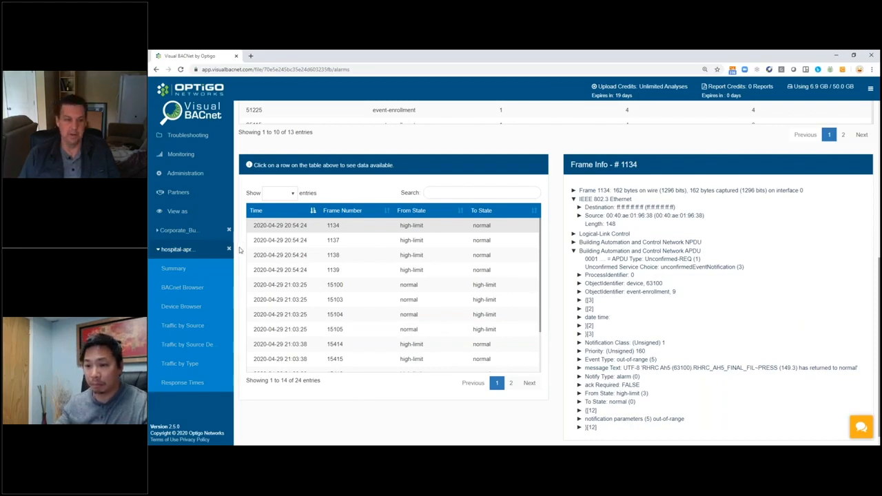
Return to the capture's summary, open the Longest Response Time check and identify the devices in the slowest exchange
{"action": "left_click", "coordinate": [173, 268]}
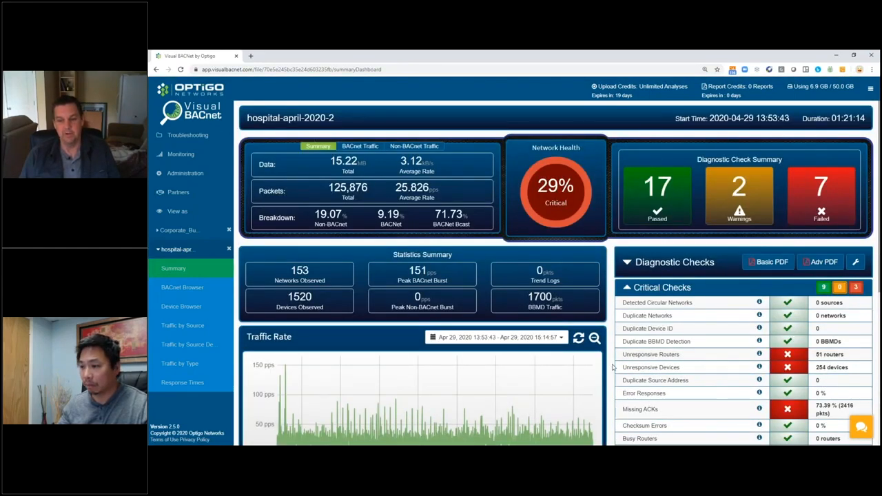
{"action": "scroll", "coordinate": [612, 366], "scroll_direction": "down", "scroll_amount": 4}
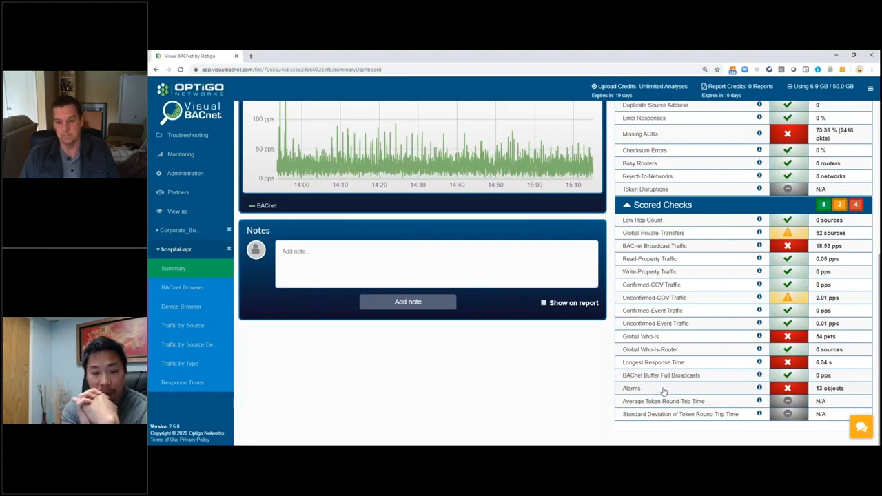
{"action": "left_click", "coordinate": [711, 365]}
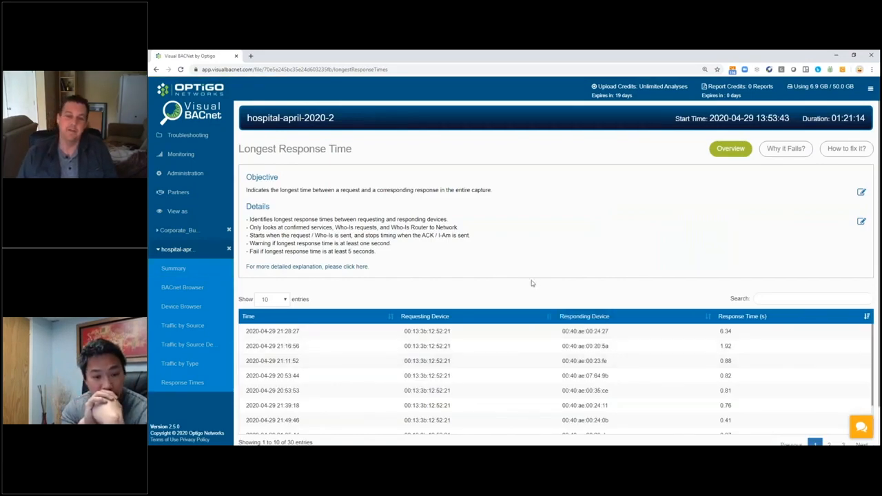
{"action": "scroll", "coordinate": [530, 256], "scroll_direction": "down", "scroll_amount": 1}
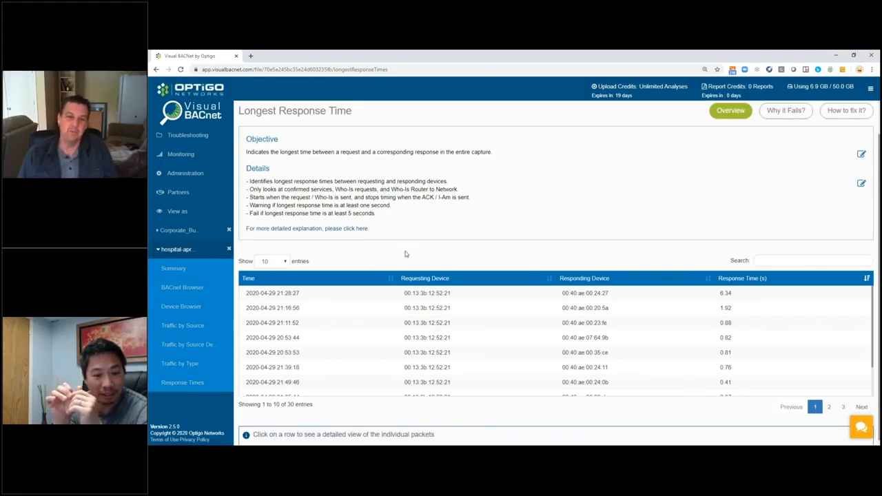
{"action": "mouse_move", "coordinate": [435, 296]}
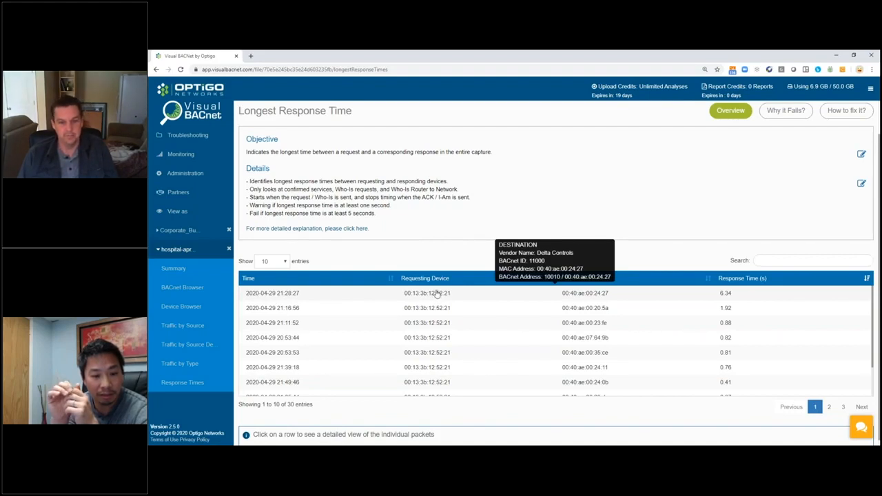
{"action": "scroll", "coordinate": [519, 345], "scroll_direction": "down", "scroll_amount": 1}
{"action": "scroll", "coordinate": [520, 338], "scroll_direction": "up", "scroll_amount": 1}
{"action": "mouse_move", "coordinate": [605, 294]}
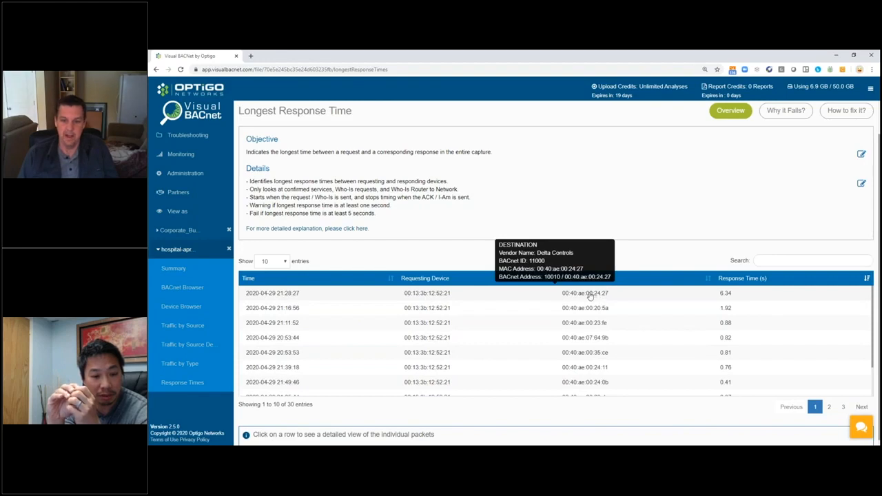
Show the packets exchanged between 00:13:3b:12:52:21 and 00:40:ae:00:24:27 for the longest response time
{"action": "left_click", "coordinate": [590, 295]}
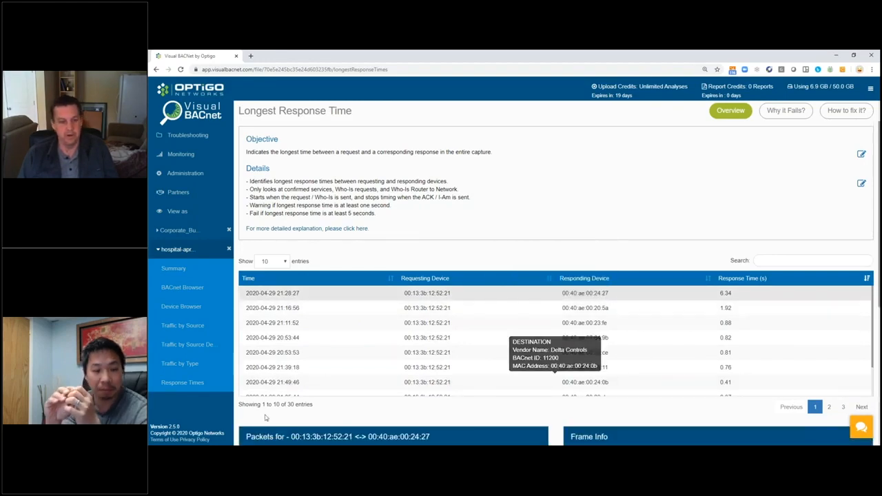
{"action": "scroll", "coordinate": [236, 418], "scroll_direction": "down", "scroll_amount": 2}
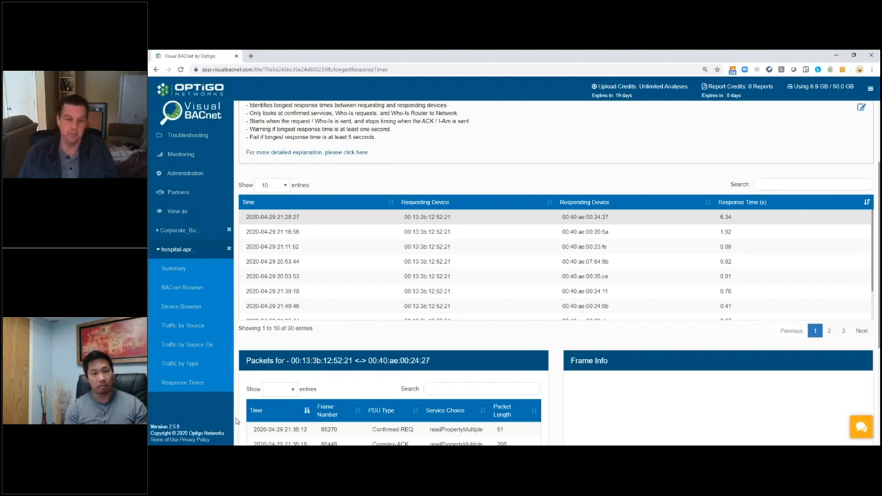
{"action": "scroll", "coordinate": [235, 398], "scroll_direction": "down", "scroll_amount": 2}
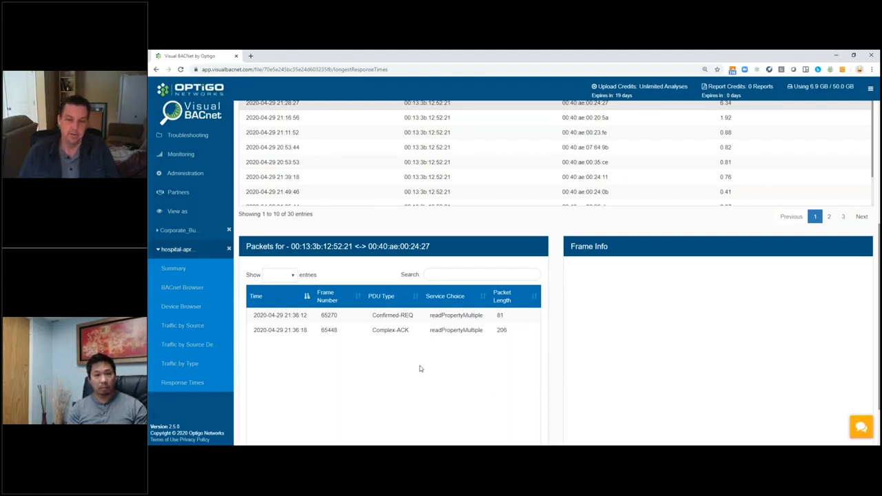
Inspect the APDU of request frame 65270 and examine the property references requested from device 11030
{"action": "left_click", "coordinate": [402, 316]}
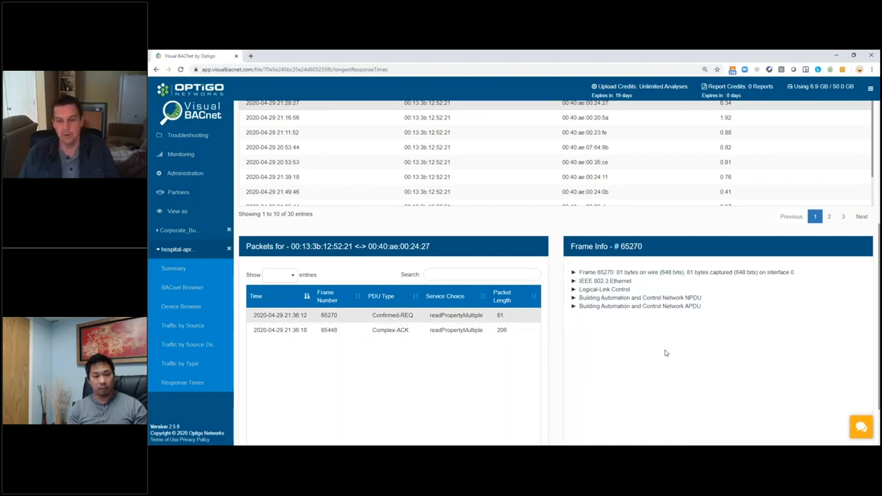
{"action": "left_click", "coordinate": [572, 307]}
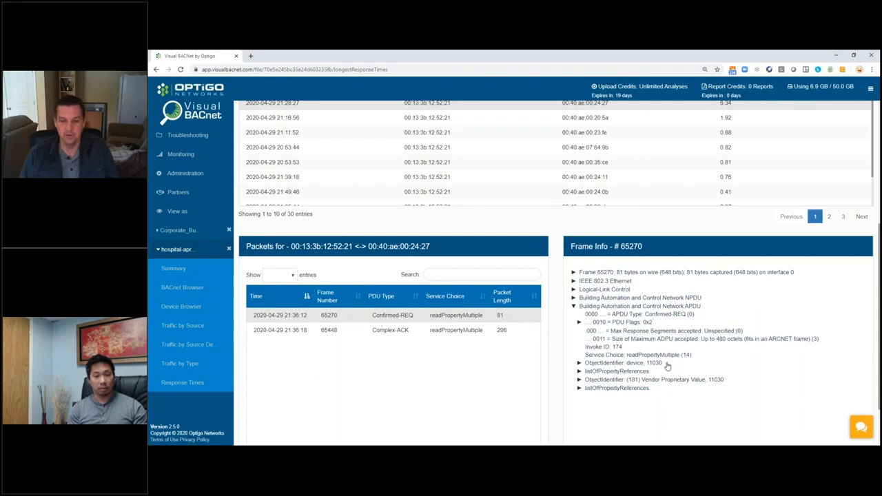
{"action": "left_click", "coordinate": [580, 371]}
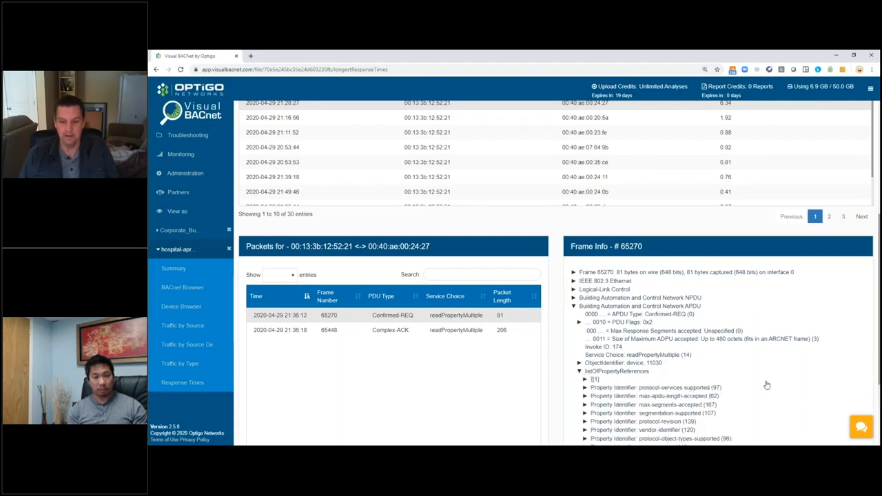
{"action": "scroll", "coordinate": [764, 386], "scroll_direction": "down", "scroll_amount": 2}
{"action": "scroll", "coordinate": [773, 380], "scroll_direction": "down", "scroll_amount": 1}
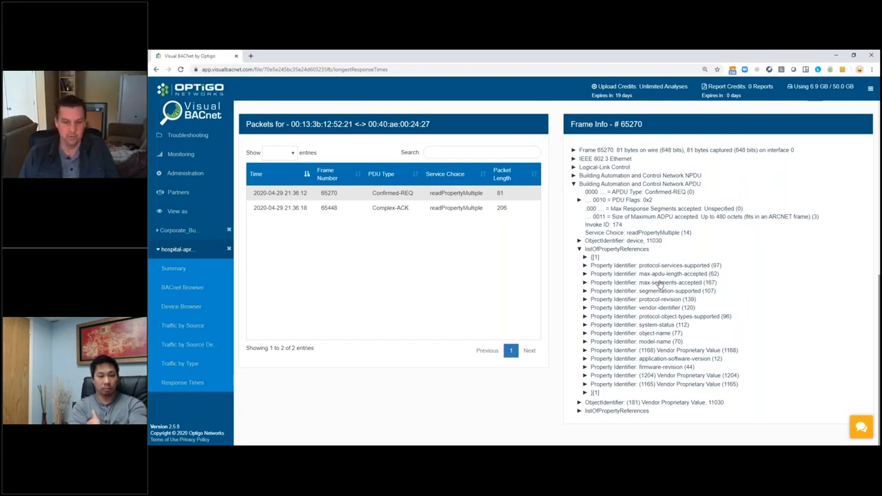
{"action": "scroll", "coordinate": [620, 318], "scroll_direction": "up", "scroll_amount": 2}
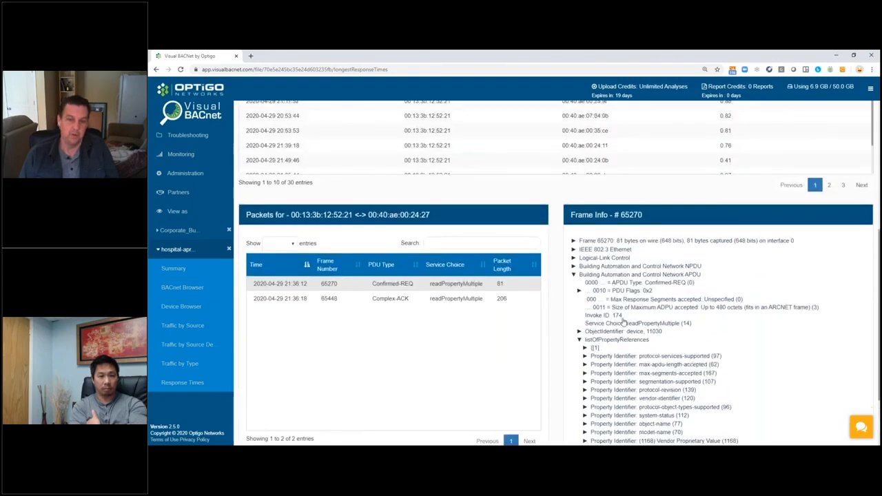
{"action": "scroll", "coordinate": [624, 321], "scroll_direction": "up", "scroll_amount": 1}
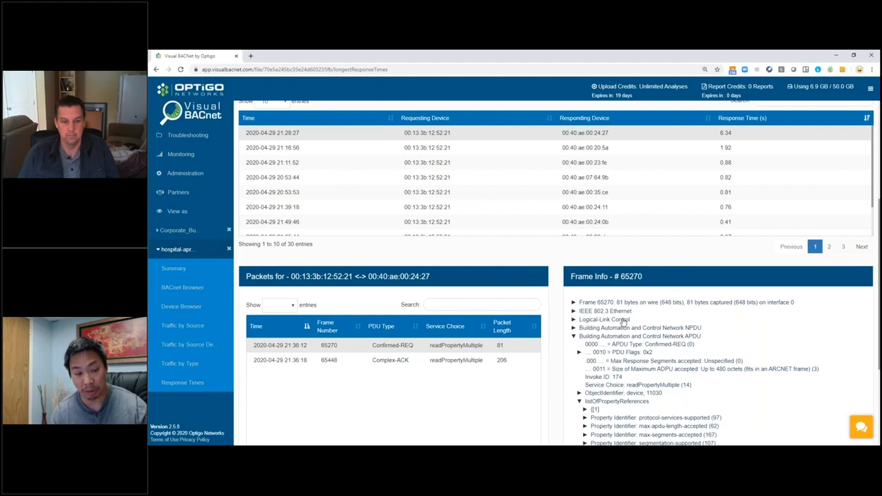
Open reply frame 65448 to inspect its APDU and review the other devices' response times
{"action": "left_click", "coordinate": [465, 360]}
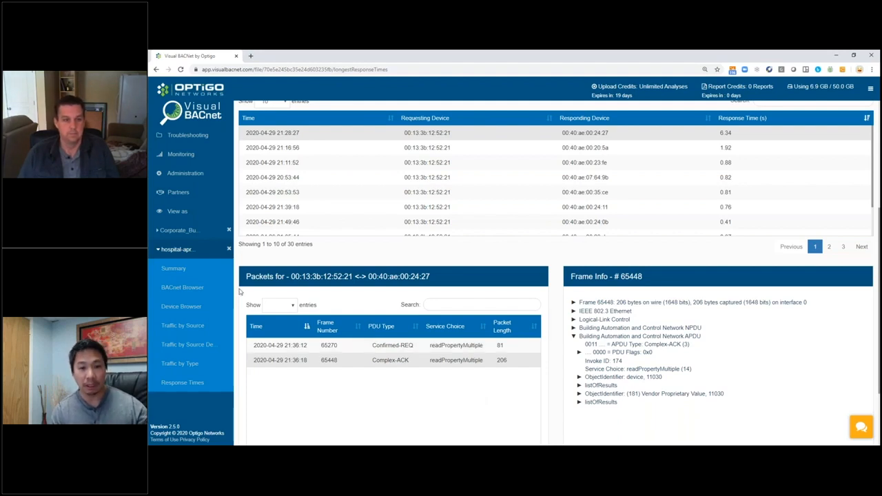
{"action": "scroll", "coordinate": [240, 292], "scroll_direction": "up", "scroll_amount": 1}
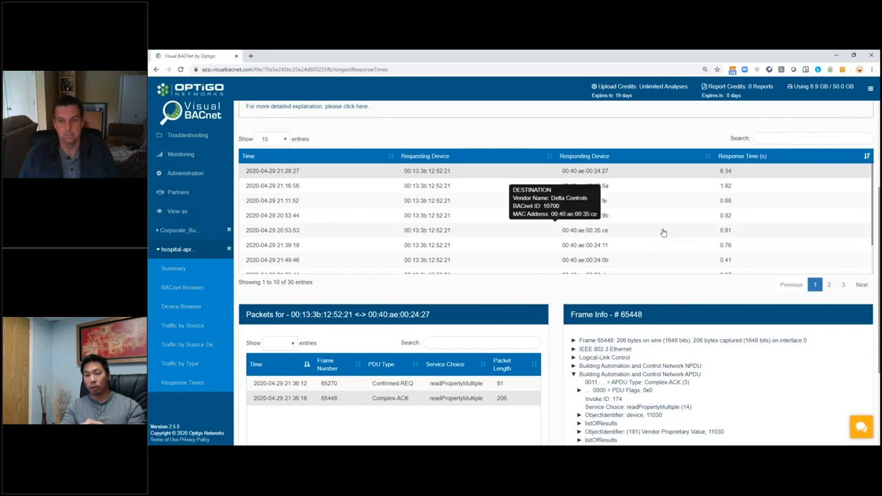
{"action": "scroll", "coordinate": [663, 230], "scroll_direction": "down", "scroll_amount": 2}
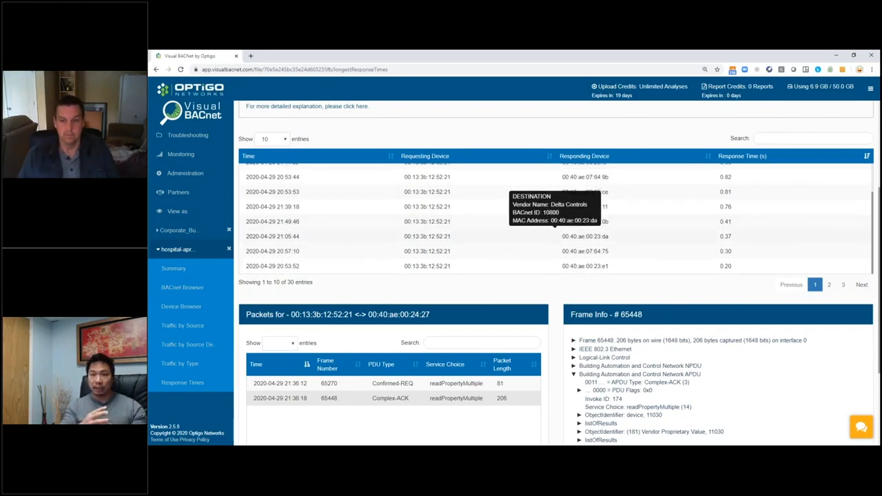
{"action": "scroll", "coordinate": [552, 235], "scroll_direction": "up", "scroll_amount": 2}
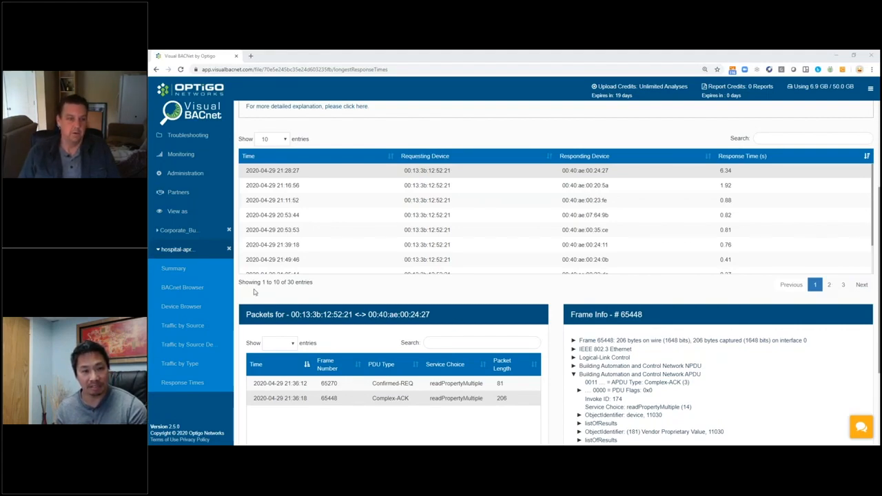
Return to the capture's summary, open the Unconfirmed-COV Traffic check and review the objects sending notifications
{"action": "left_click", "coordinate": [181, 269]}
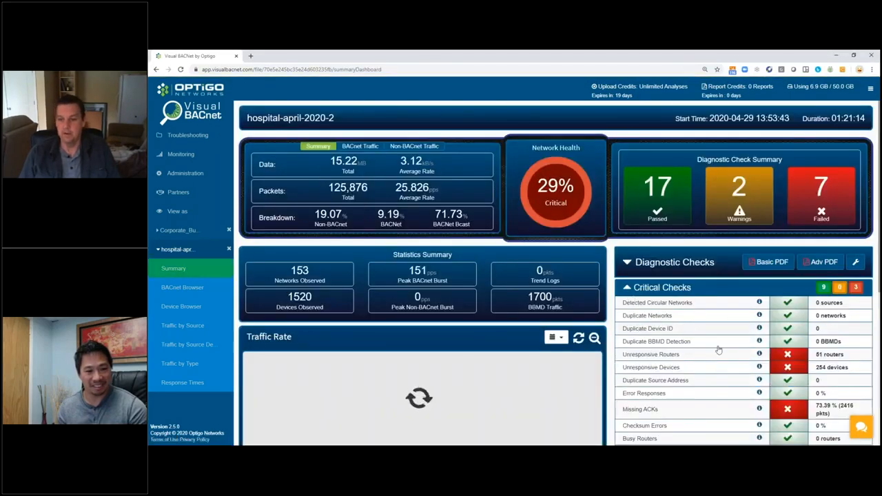
{"action": "scroll", "coordinate": [716, 353], "scroll_direction": "down", "scroll_amount": 1}
{"action": "scroll", "coordinate": [716, 354], "scroll_direction": "down", "scroll_amount": 3}
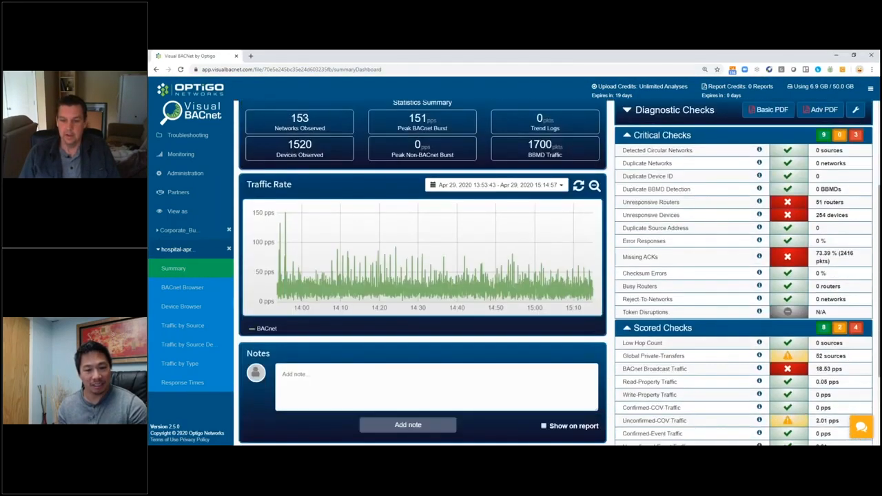
{"action": "scroll", "coordinate": [721, 360], "scroll_direction": "down", "scroll_amount": 1}
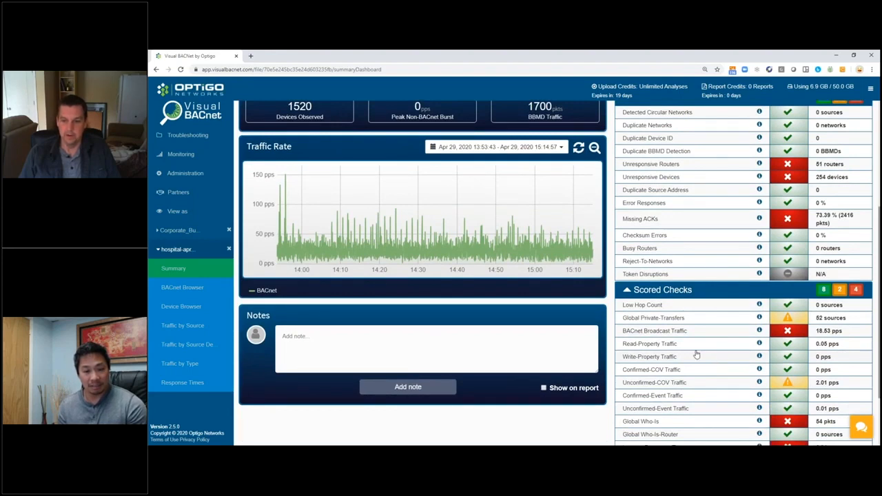
{"action": "left_click", "coordinate": [700, 384]}
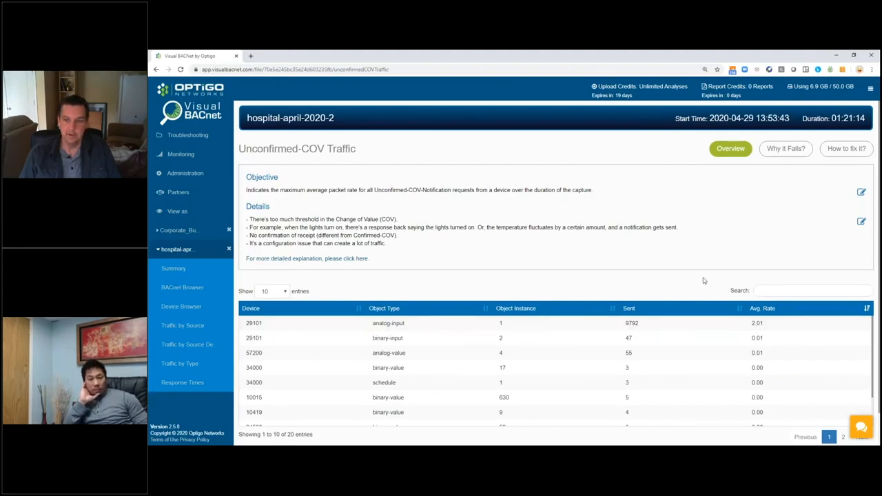
{"action": "scroll", "coordinate": [690, 253], "scroll_direction": "down", "scroll_amount": 1}
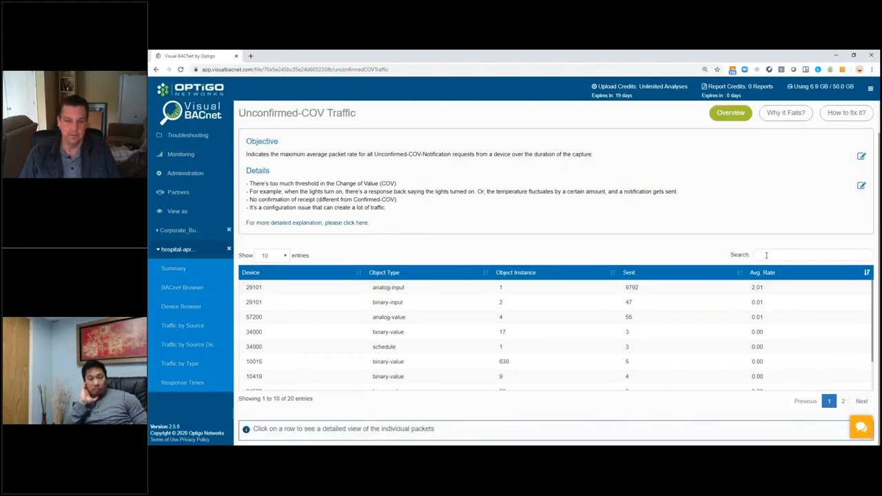
Search the unconfirmed-COV objects for 630 and clear the search
{"action": "left_click", "coordinate": [766, 255]}
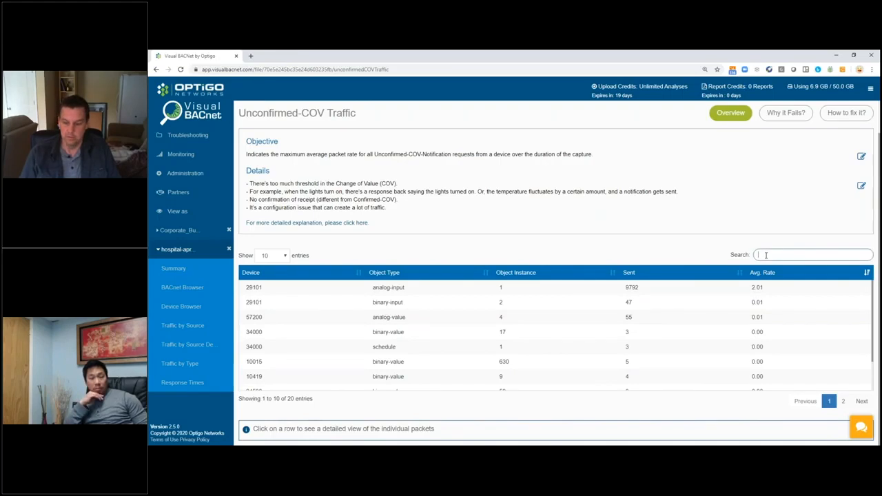
{"action": "type", "text": "630"}
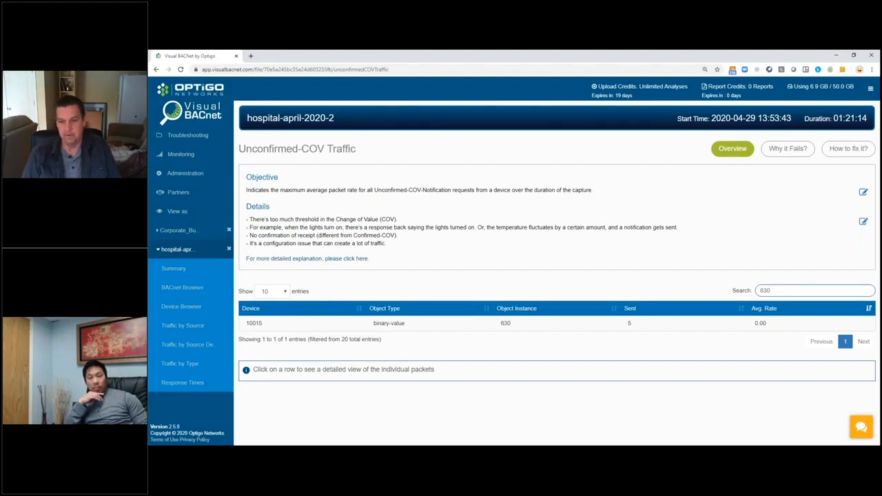
{"action": "key", "text": "BackSpace"}
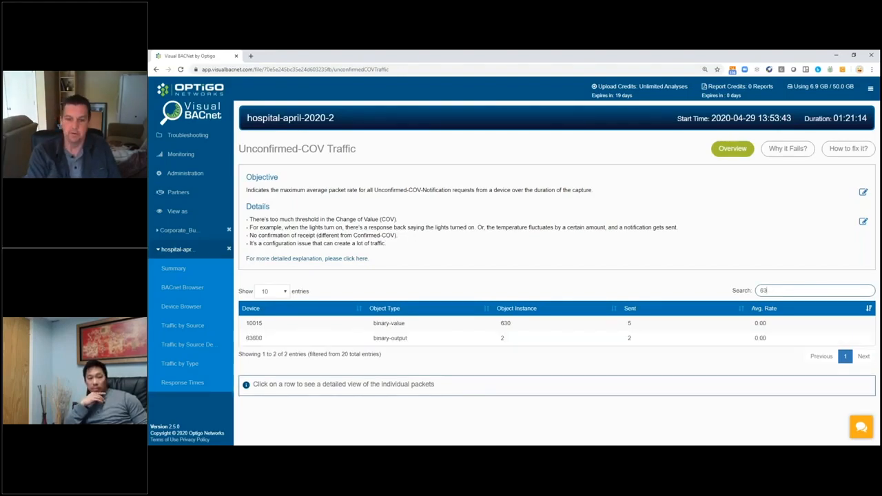
{"action": "key", "text": "BackSpace"}
{"action": "key", "text": "BackSpace"}
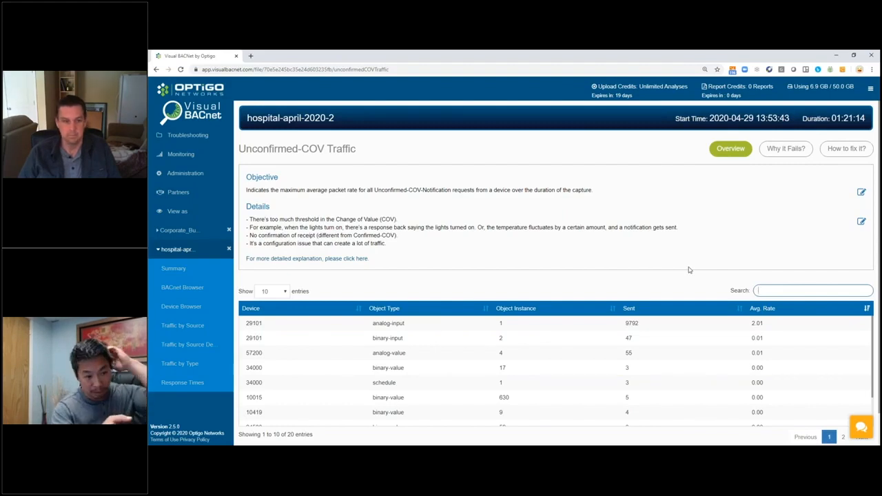
Return to the capture's summary and open the Write-Property Traffic check
{"action": "left_click", "coordinate": [199, 268]}
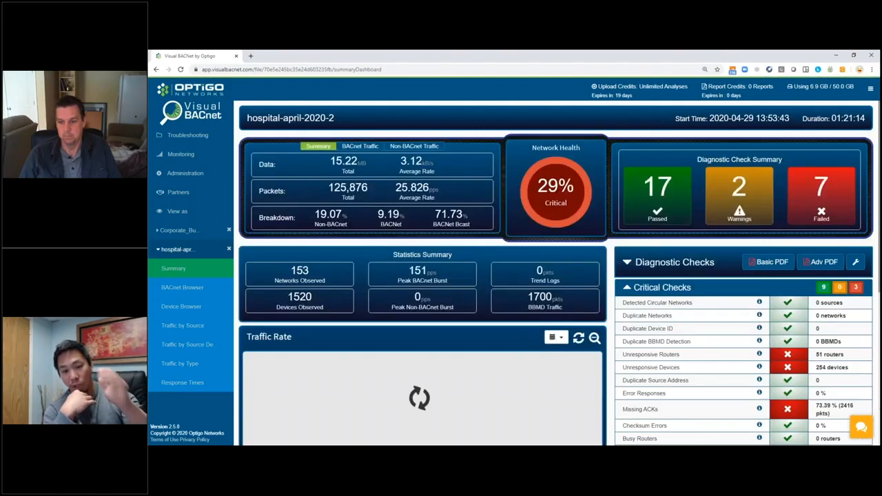
{"action": "scroll", "coordinate": [710, 386], "scroll_direction": "down", "scroll_amount": 3}
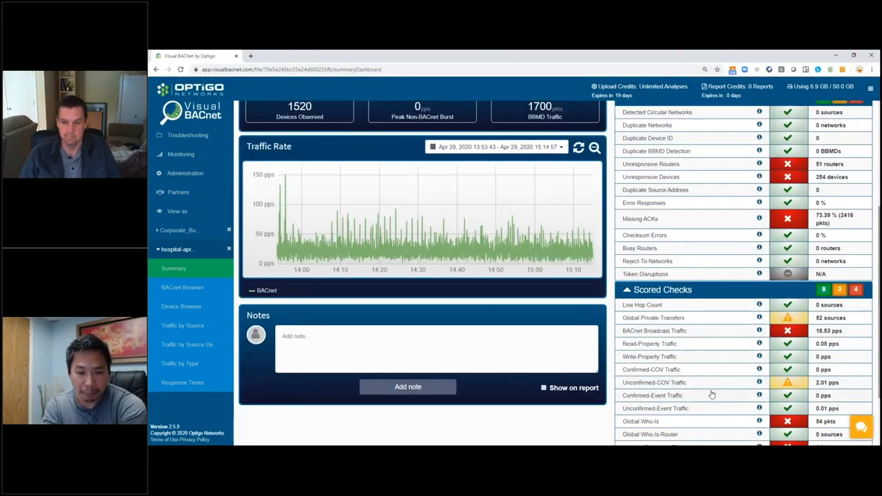
{"action": "left_click", "coordinate": [720, 358]}
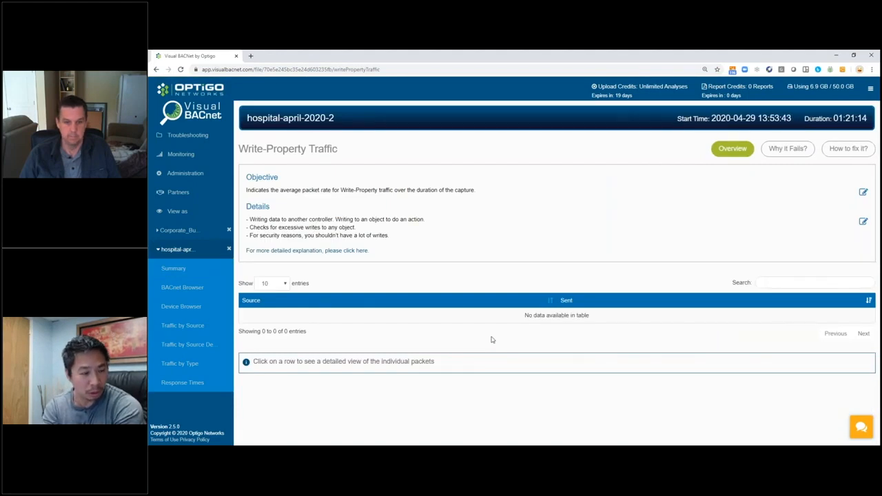
Open the capture's BACnet Browser and break the traffic down by PDU type and by service choice
{"action": "left_click", "coordinate": [187, 288]}
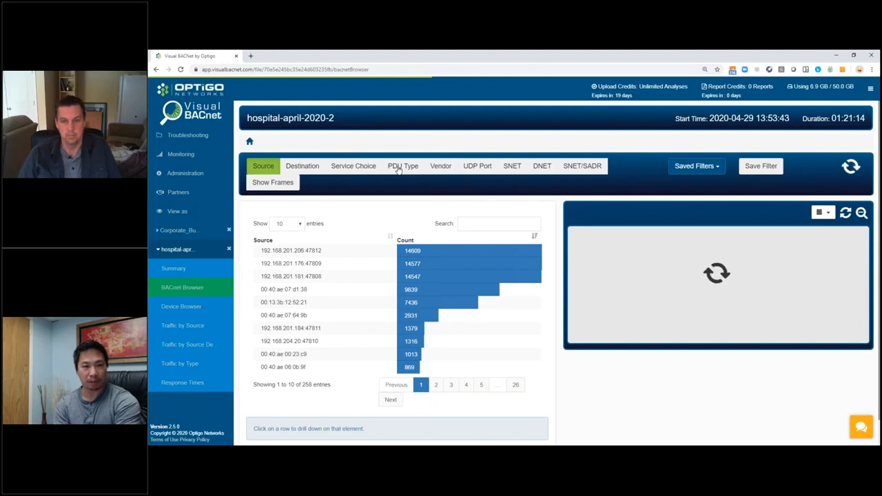
{"action": "left_click", "coordinate": [397, 169]}
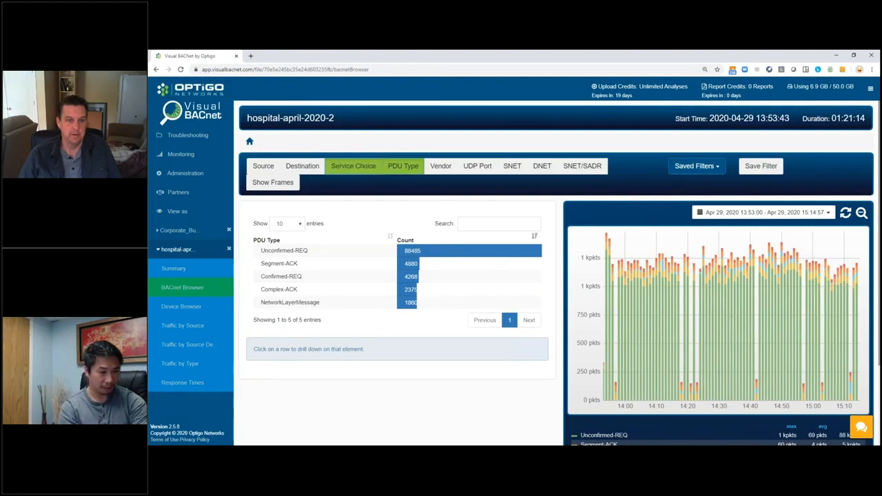
{"action": "left_click", "coordinate": [353, 167]}
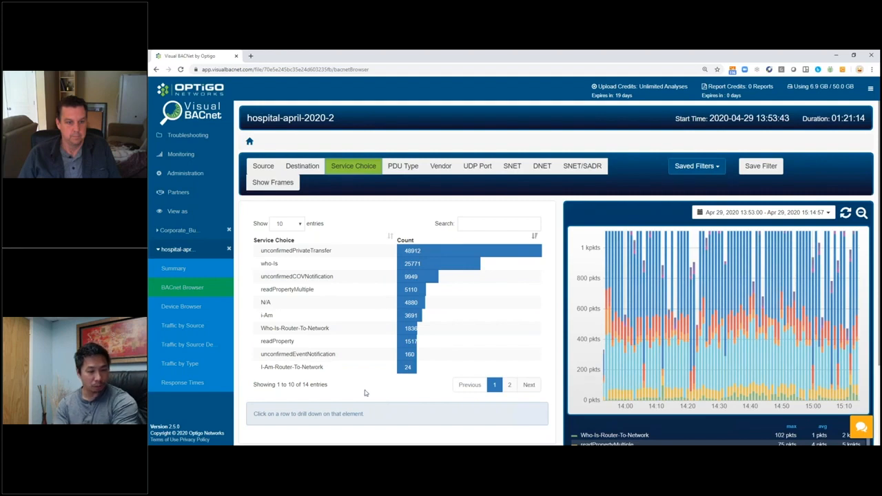
Return to the capture's summary, open the Read-Property Traffic check and review the objects being read
{"action": "left_click", "coordinate": [195, 271]}
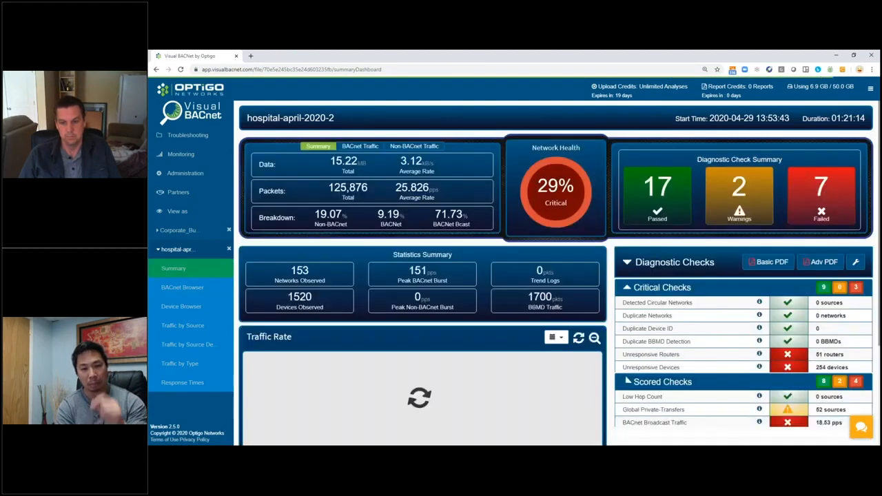
{"action": "scroll", "coordinate": [720, 413], "scroll_direction": "down", "scroll_amount": 4}
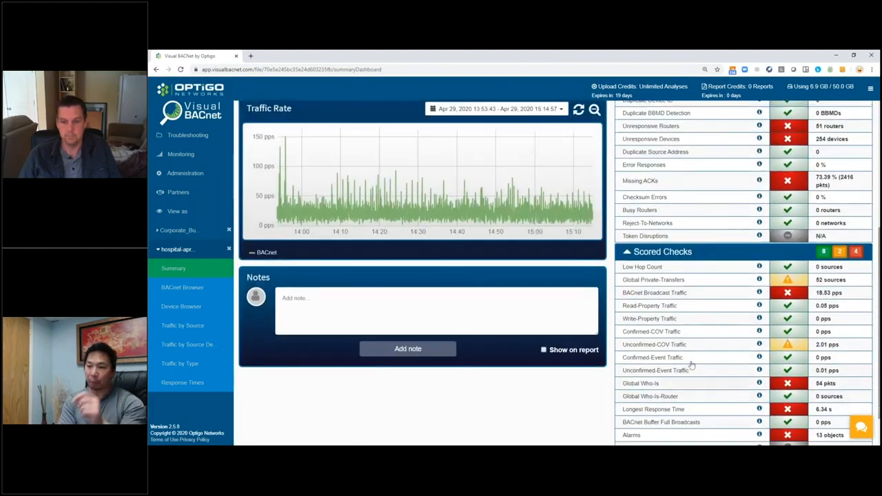
{"action": "left_click", "coordinate": [706, 310]}
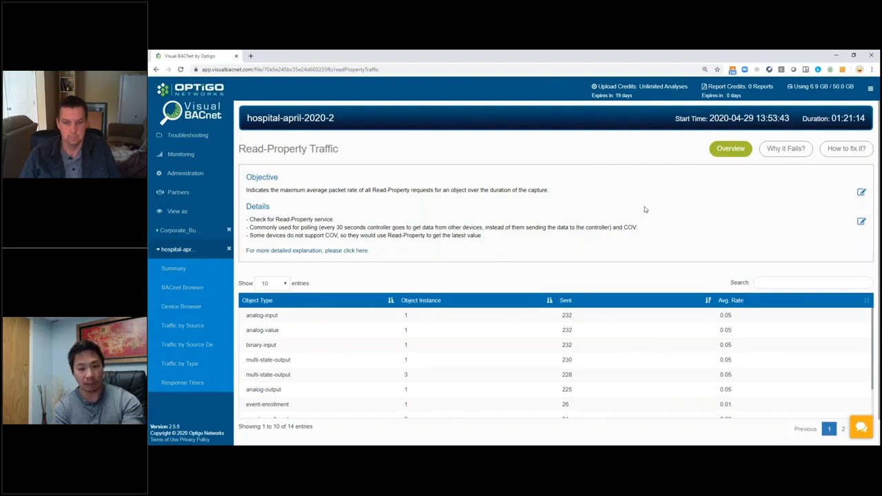
{"action": "scroll", "coordinate": [643, 205], "scroll_direction": "down", "scroll_amount": 1}
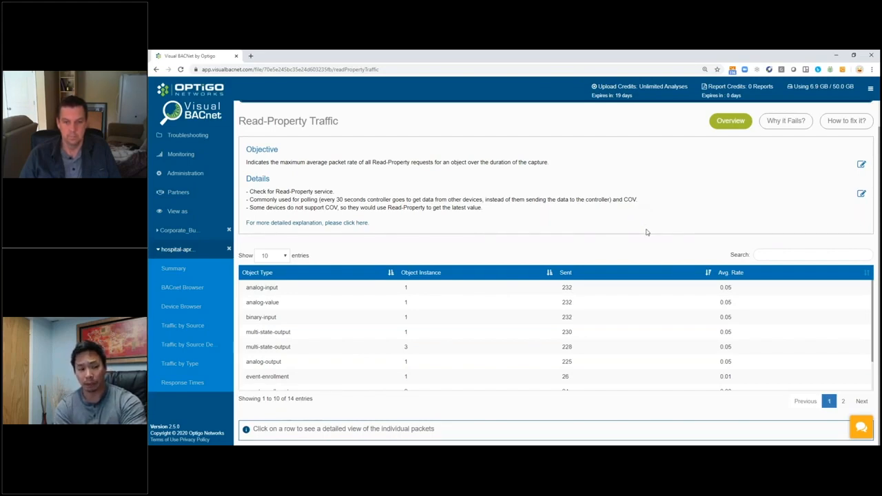
List the Read-Property packets for analog-input instance 1 and inspect the APDU of frame 2039
{"action": "left_click", "coordinate": [390, 288]}
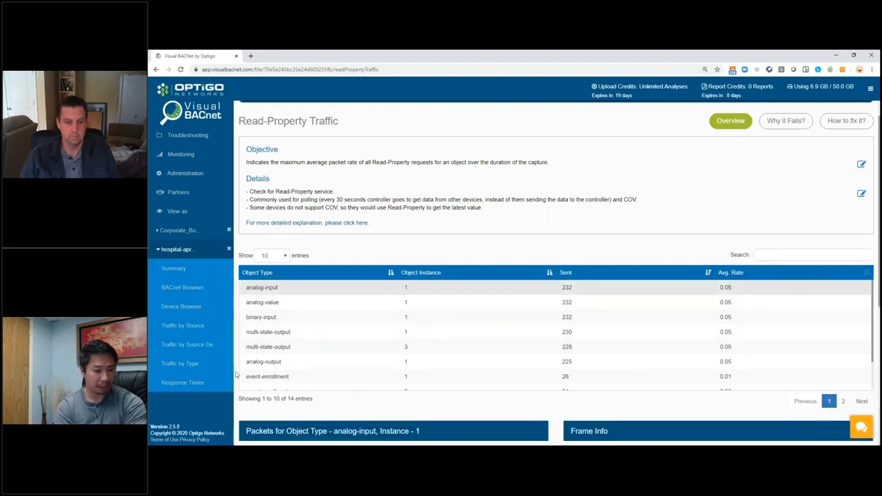
{"action": "scroll", "coordinate": [234, 376], "scroll_direction": "down", "scroll_amount": 2}
{"action": "scroll", "coordinate": [239, 375], "scroll_direction": "down", "scroll_amount": 1}
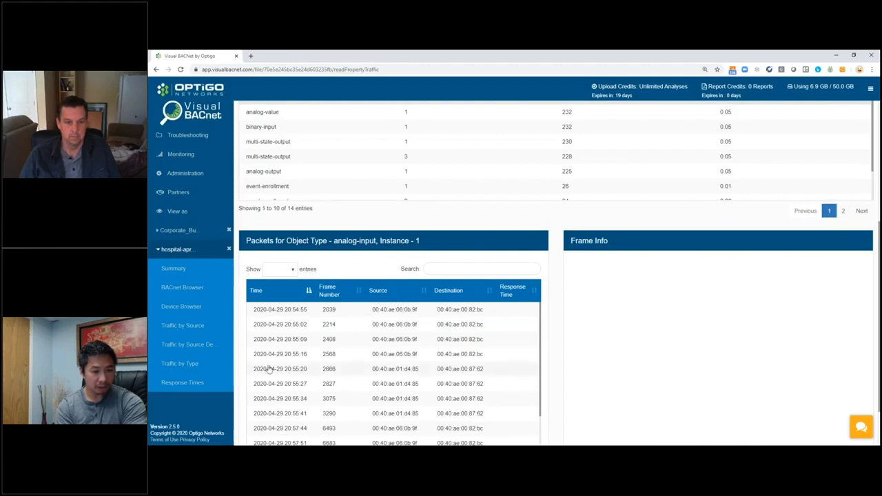
{"action": "left_click", "coordinate": [301, 311]}
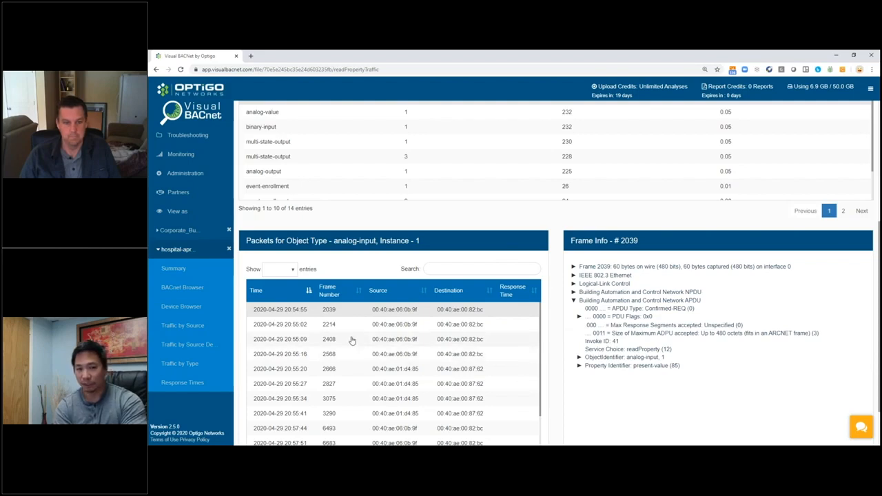
List the packets for analog-output 1 and event-enrollment 1, and inspect event-enrollment frame 55927
{"action": "left_click", "coordinate": [296, 172]}
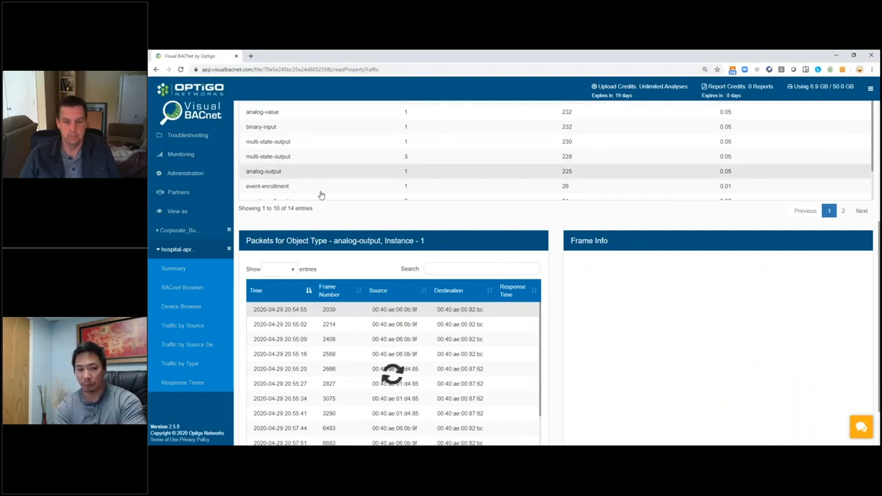
{"action": "left_click", "coordinate": [317, 192]}
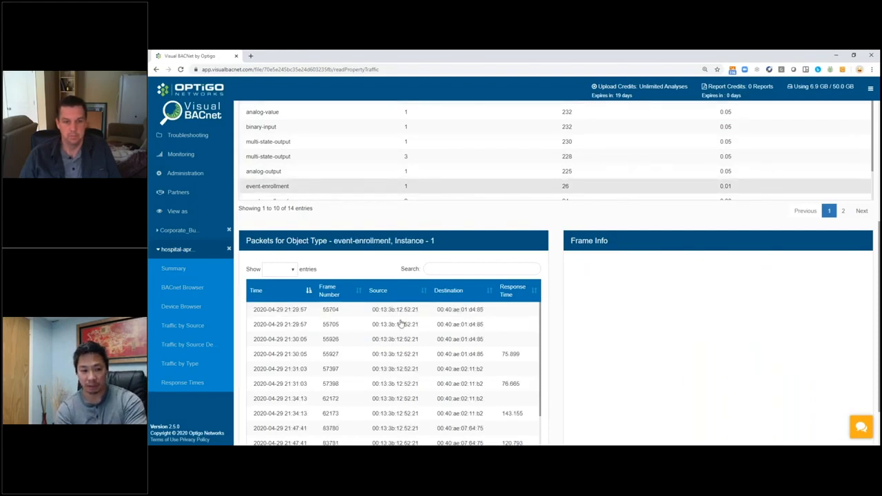
{"action": "left_click", "coordinate": [309, 355]}
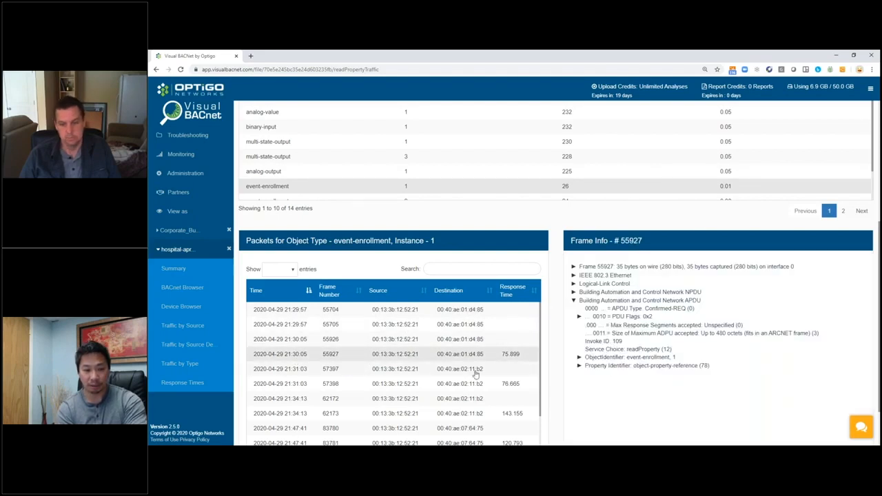